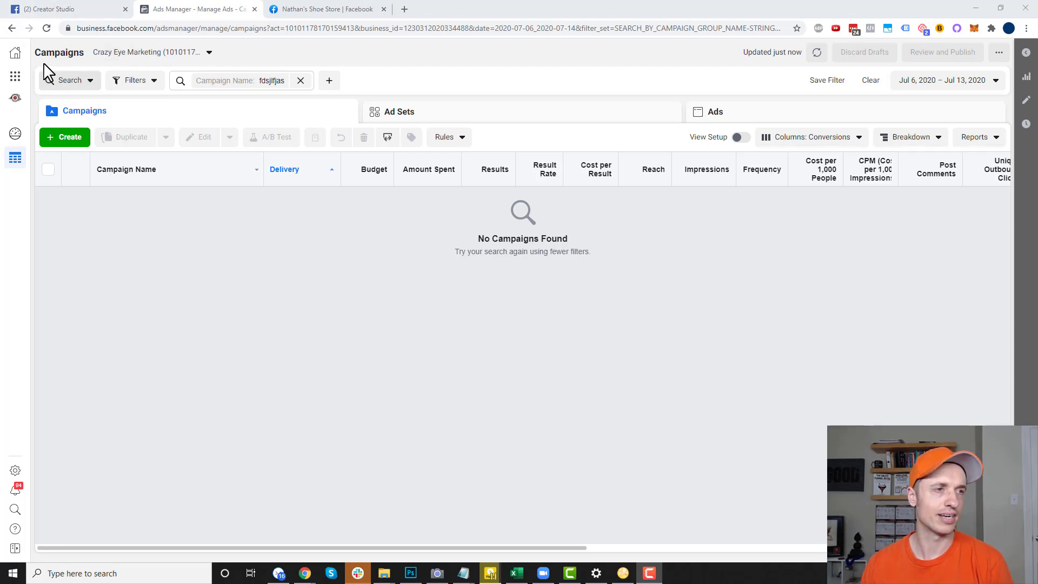
# - Start a new campaign, view the Quick Creation form, and return to Guided Creation
pyautogui.click(77, 142)
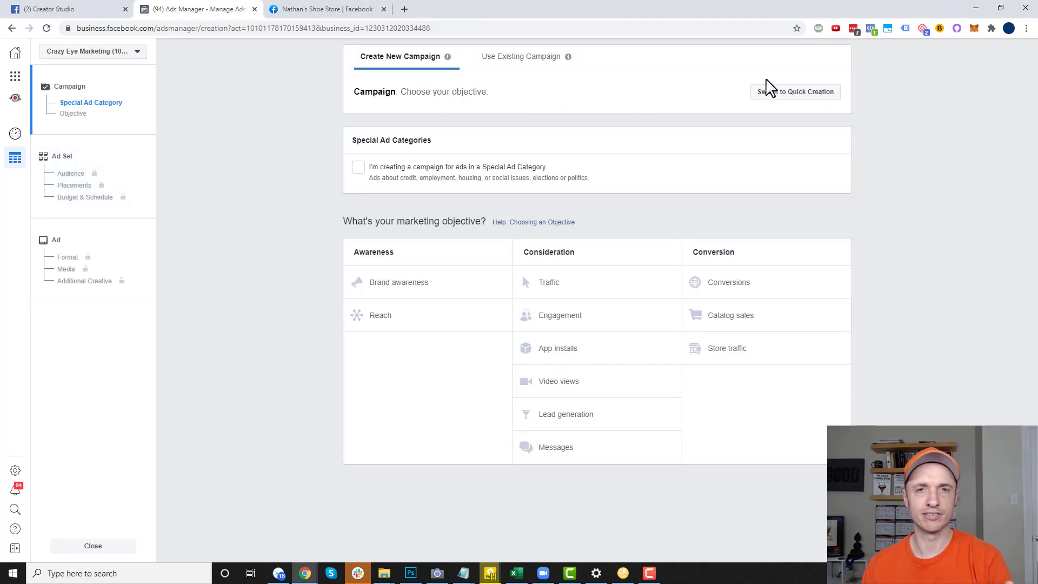
pyautogui.click(788, 91)
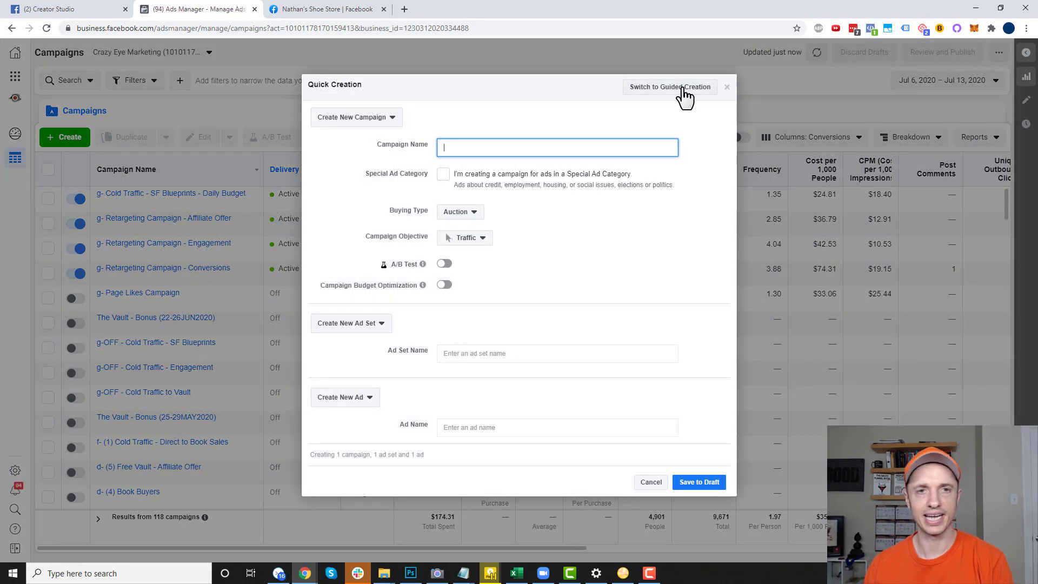
pyautogui.click(662, 88)
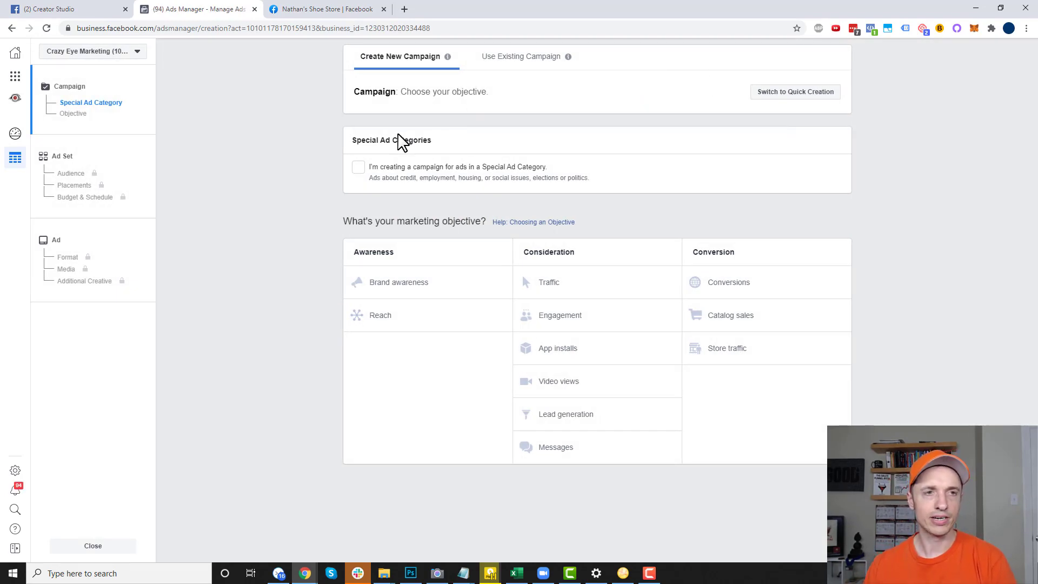
# - Choose the Messages objective, keep Messages as the campaign name, and continue to the ad set settings
pyautogui.click(560, 451)
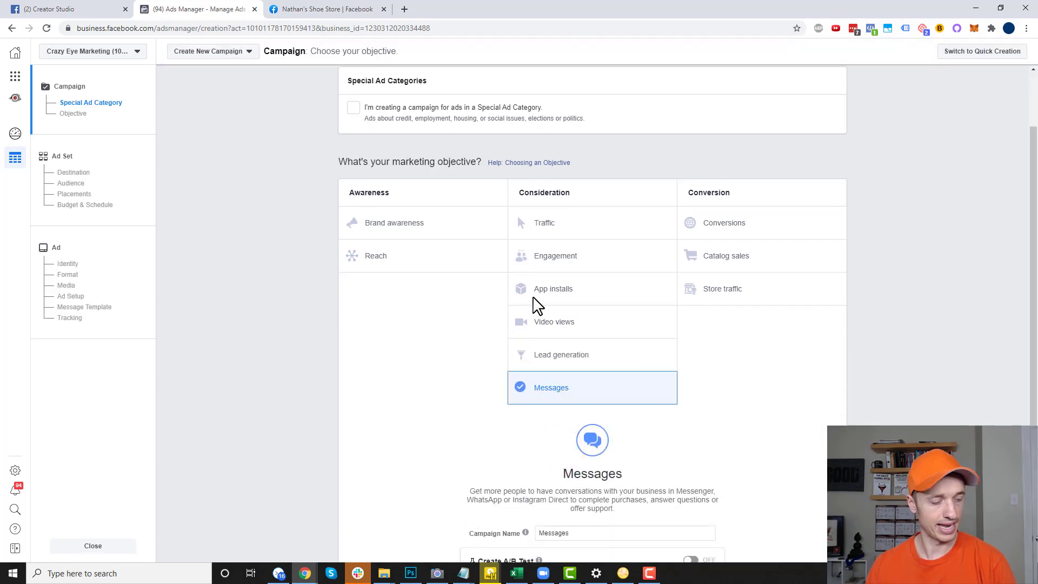
pyautogui.scroll(-4, 628, 222)
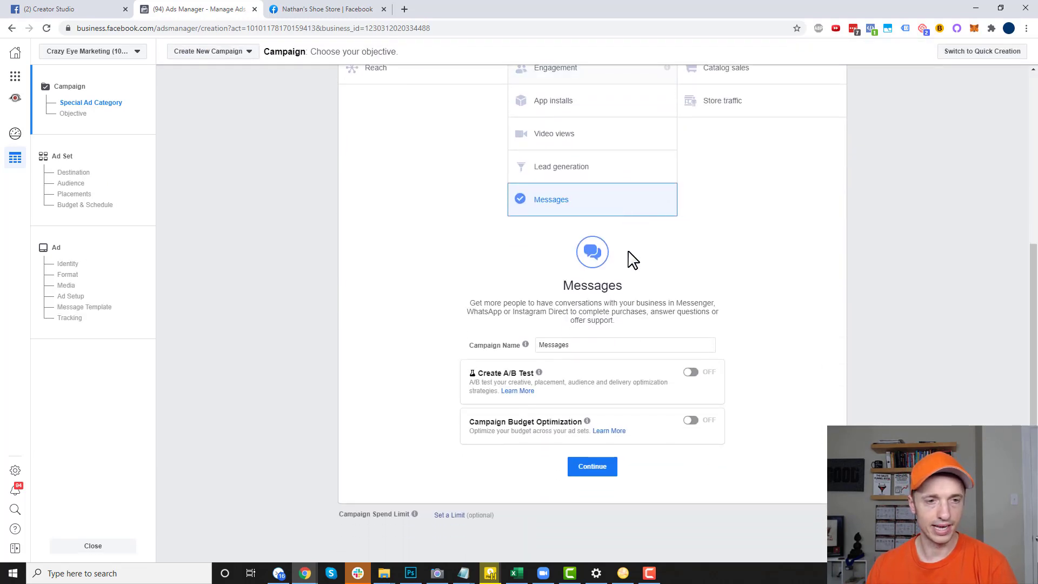
pyautogui.click(614, 345)
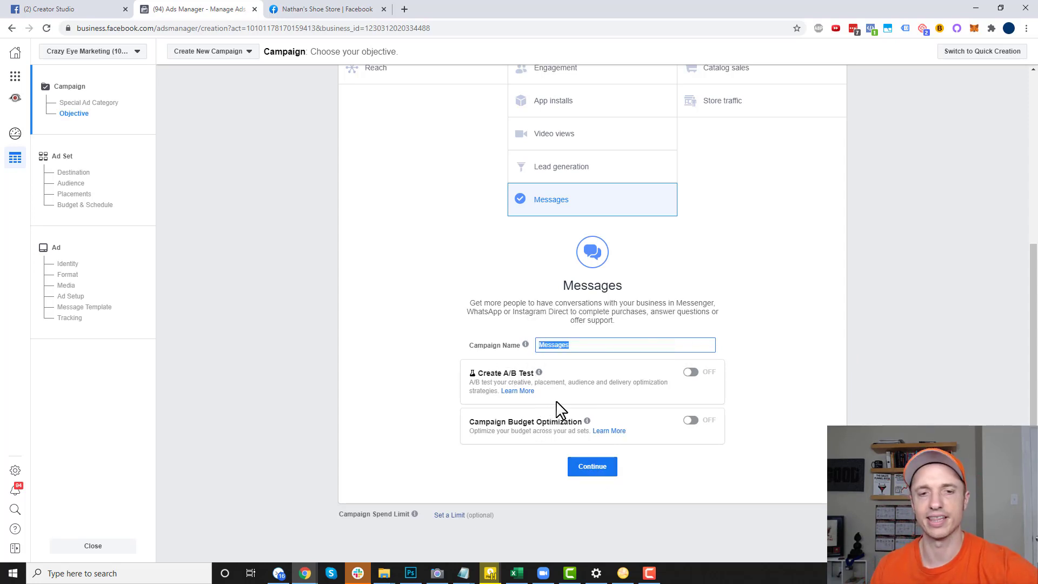
pyautogui.click(592, 468)
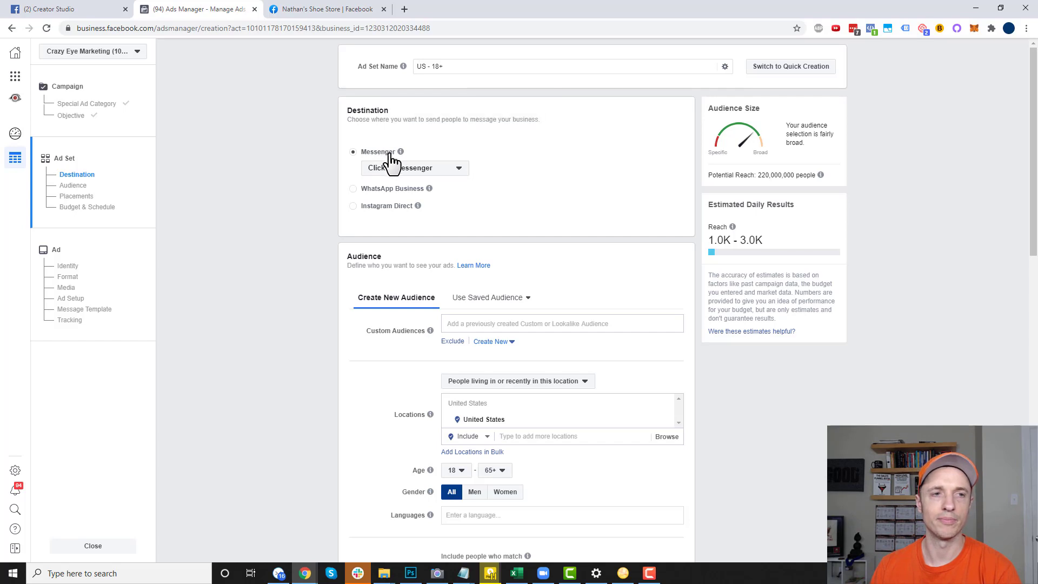
# - Compare the descriptions of the two Messenger destination types and keep Click to Messenger as the ad set's destination
pyautogui.click(437, 169)
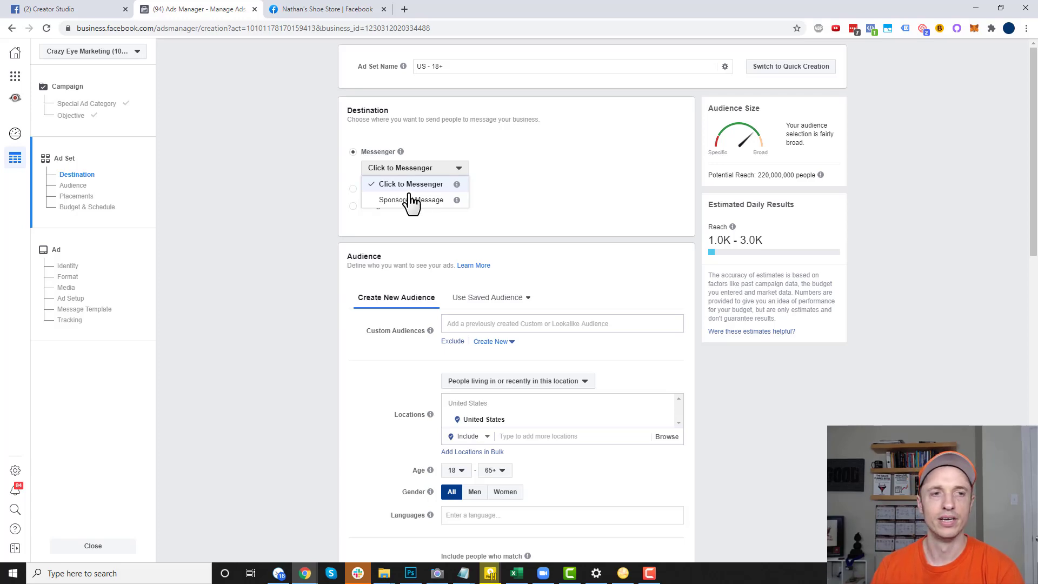
pyautogui.moveTo(457, 200)
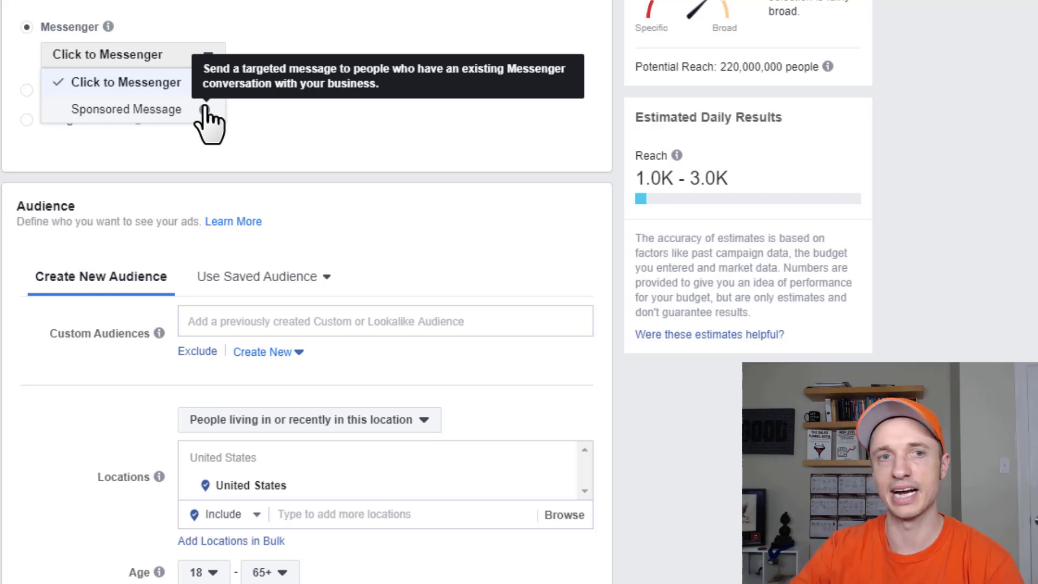
pyautogui.moveTo(204, 83)
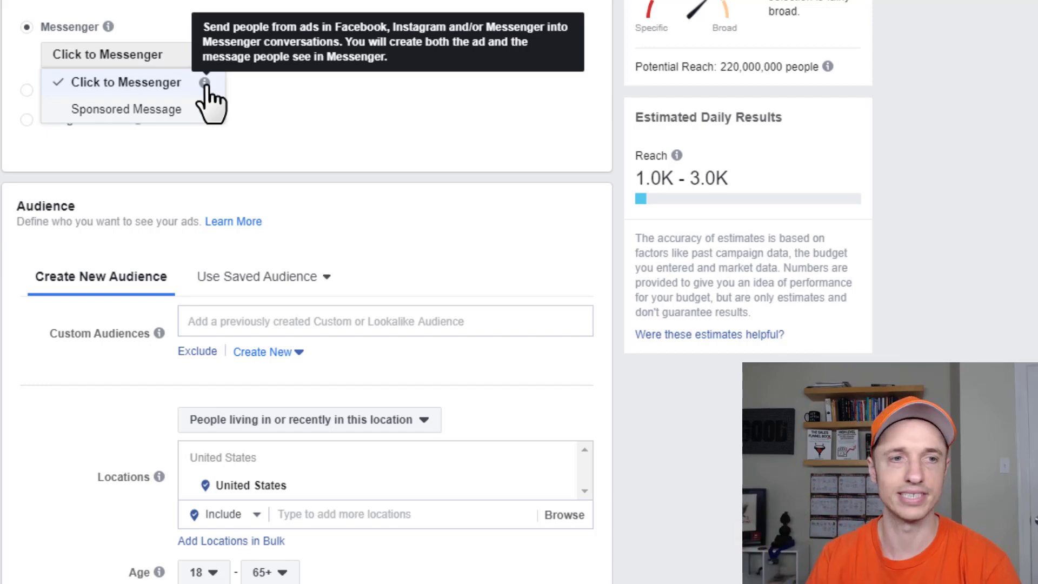
pyautogui.click(93, 82)
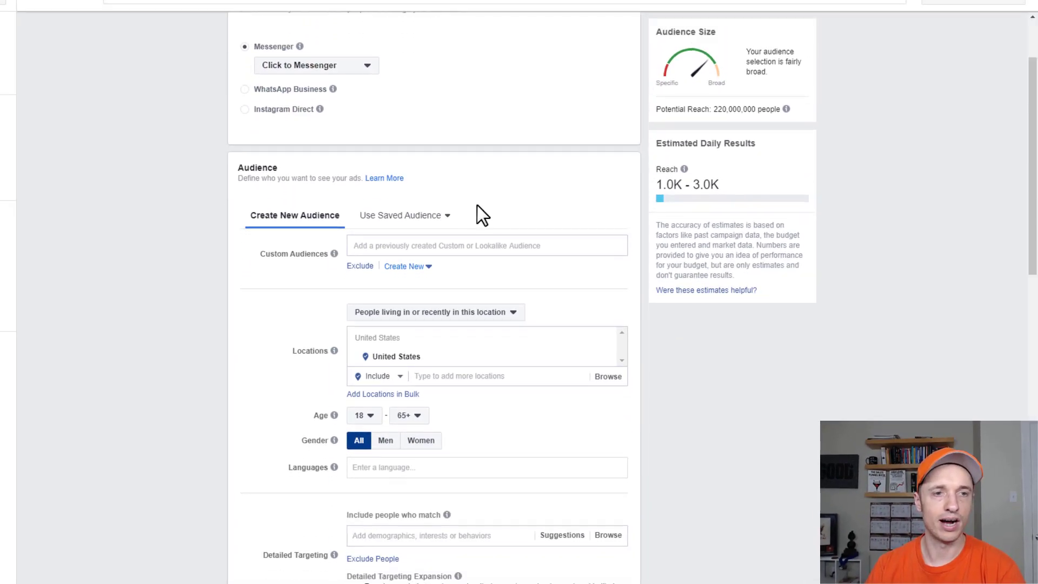
# - Add the custom audience "g- Visited ANY Page (11 Days)" to the ad set's targeting
pyautogui.scroll(-3, 478, 213)
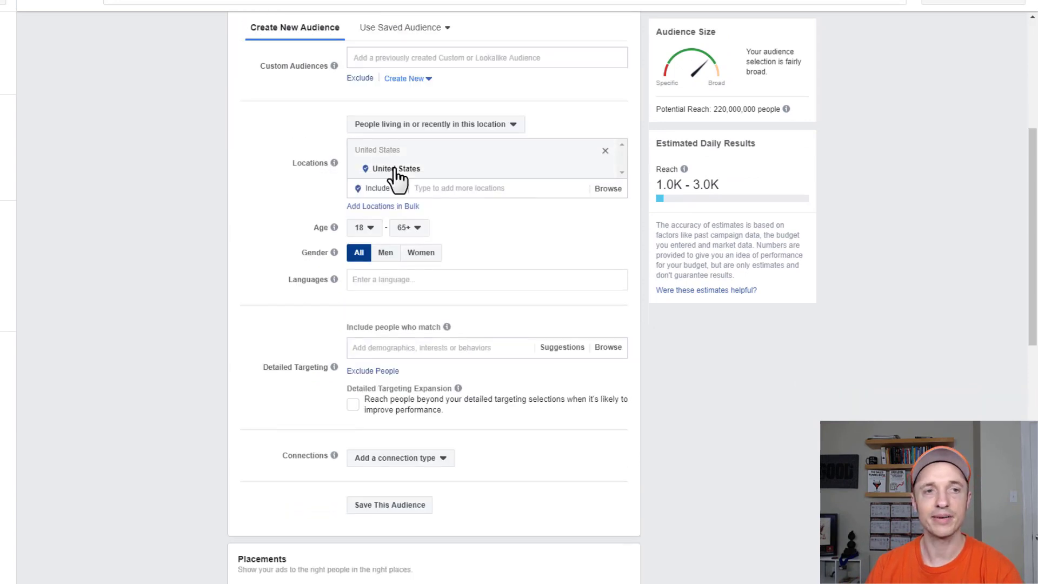
pyautogui.scroll(1, 179, 174)
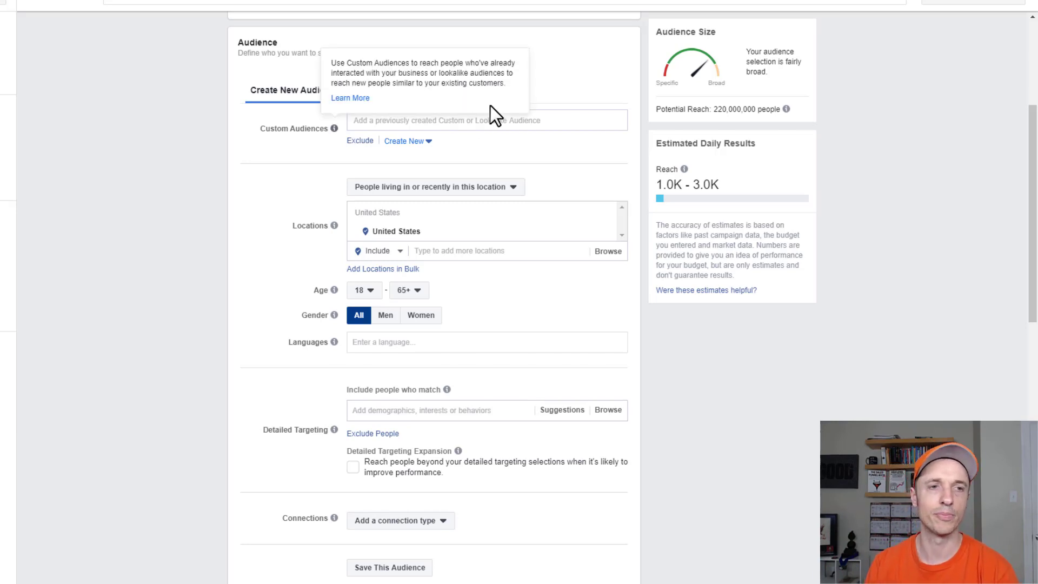
pyautogui.click(464, 123)
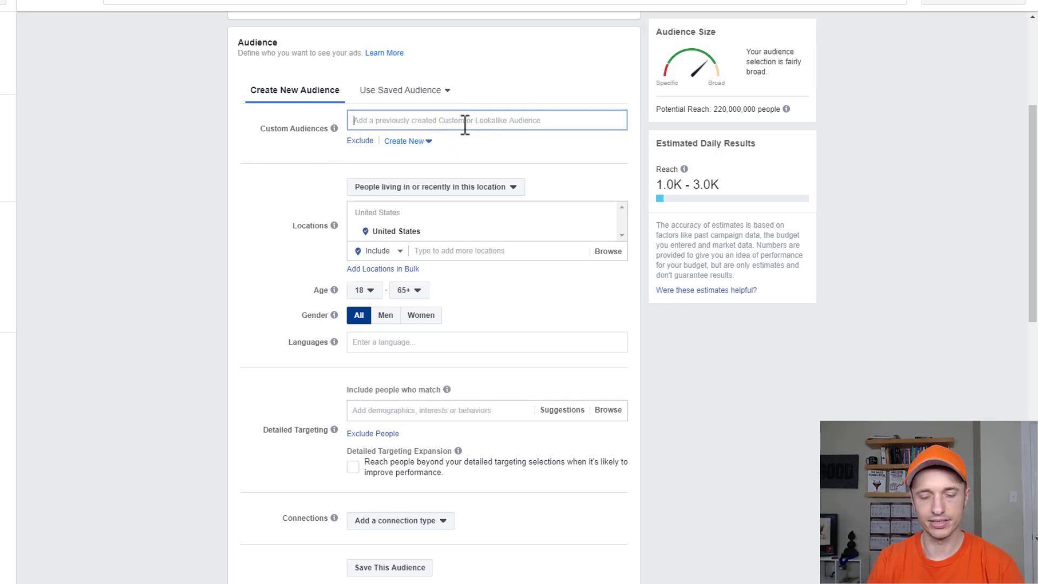
pyautogui.write('g-')
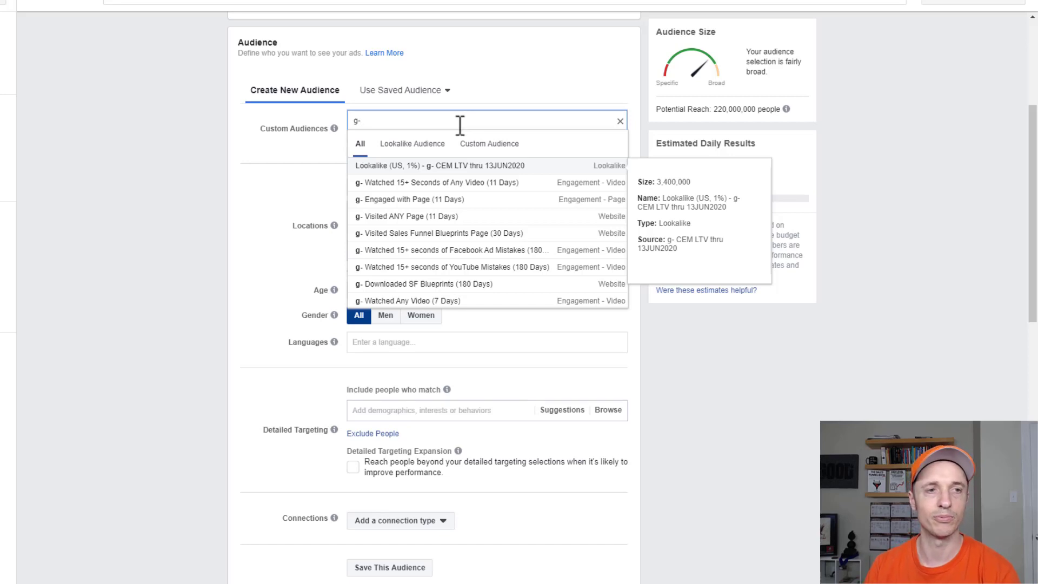
pyautogui.click(447, 214)
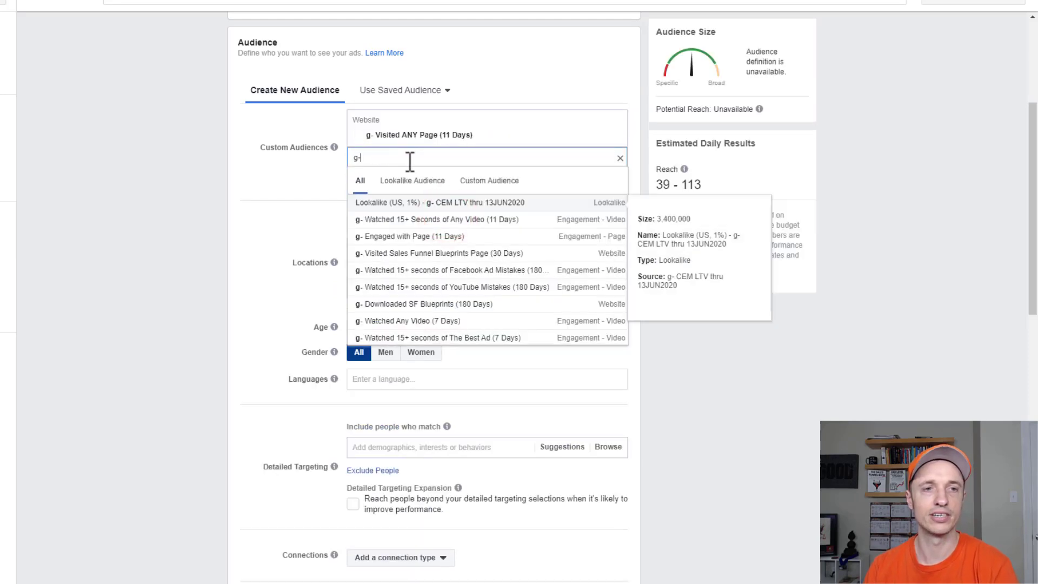
pyautogui.click(498, 182)
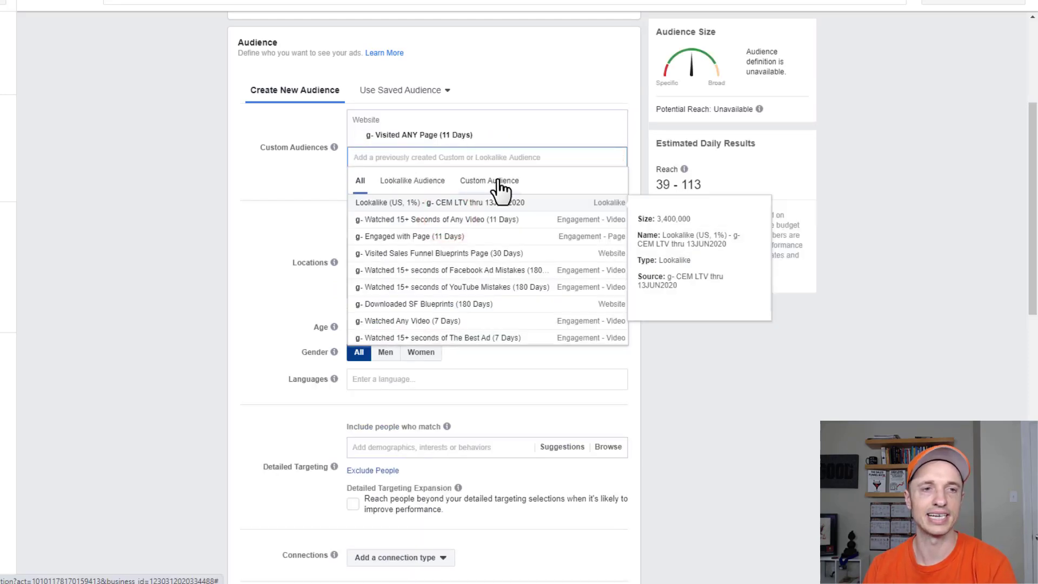
pyautogui.click(851, 190)
# - Examine the platforms and placements offered under Manual Placements, and return the ad set to Automatic Placements
pyautogui.scroll(-8, 468, 145)
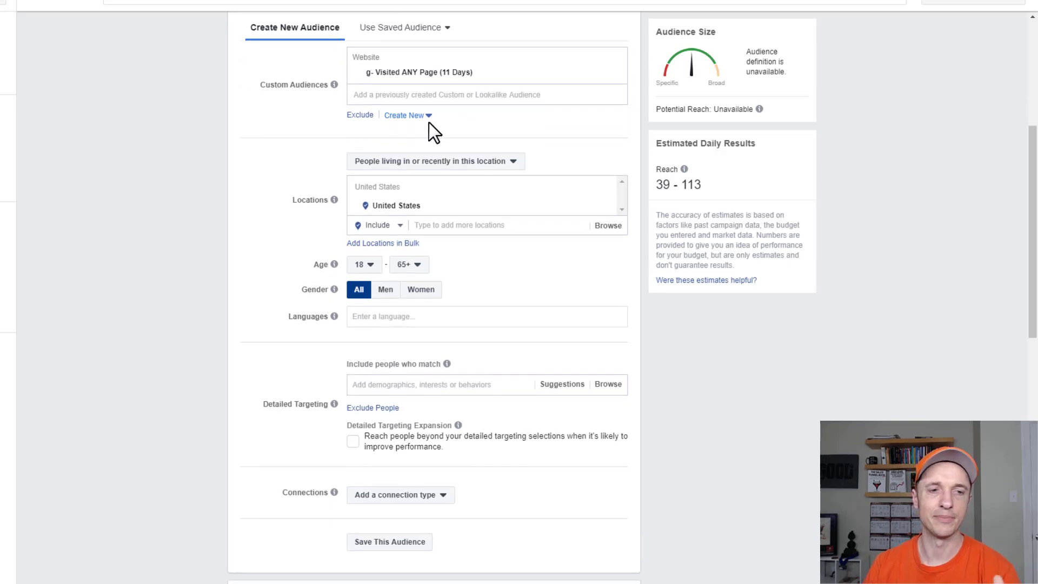
pyautogui.scroll(-1, 378, 186)
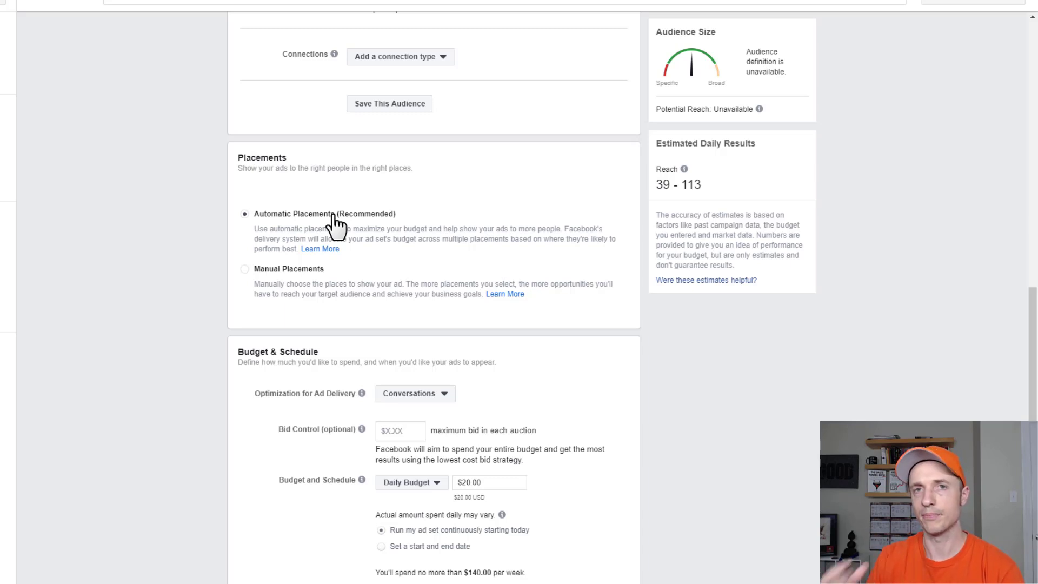
pyautogui.click(288, 268)
pyautogui.scroll(-4, 207, 299)
pyautogui.scroll(-2, 270, 292)
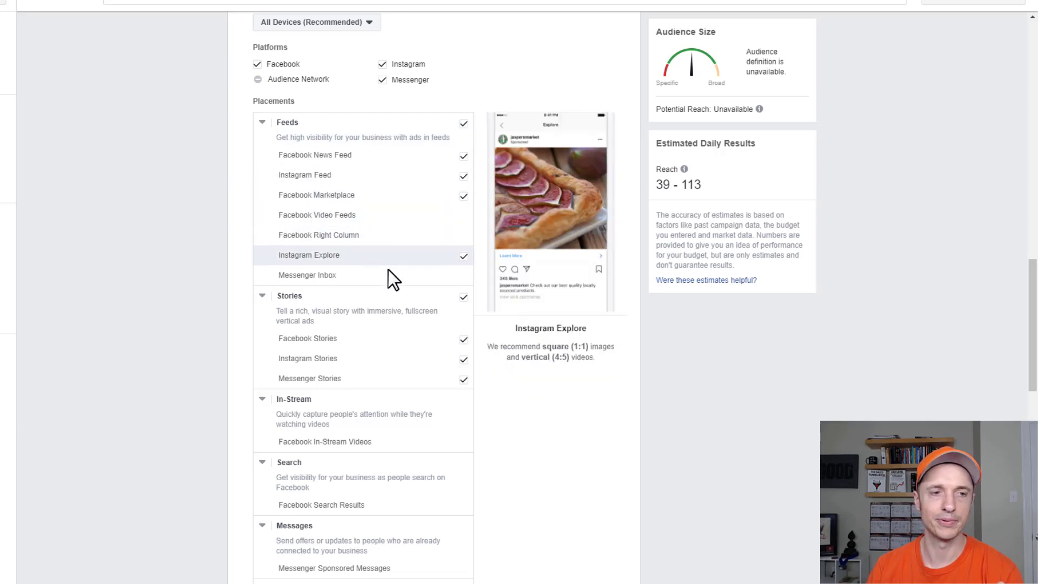
pyautogui.scroll(-5, 388, 270)
pyautogui.scroll(2, 388, 346)
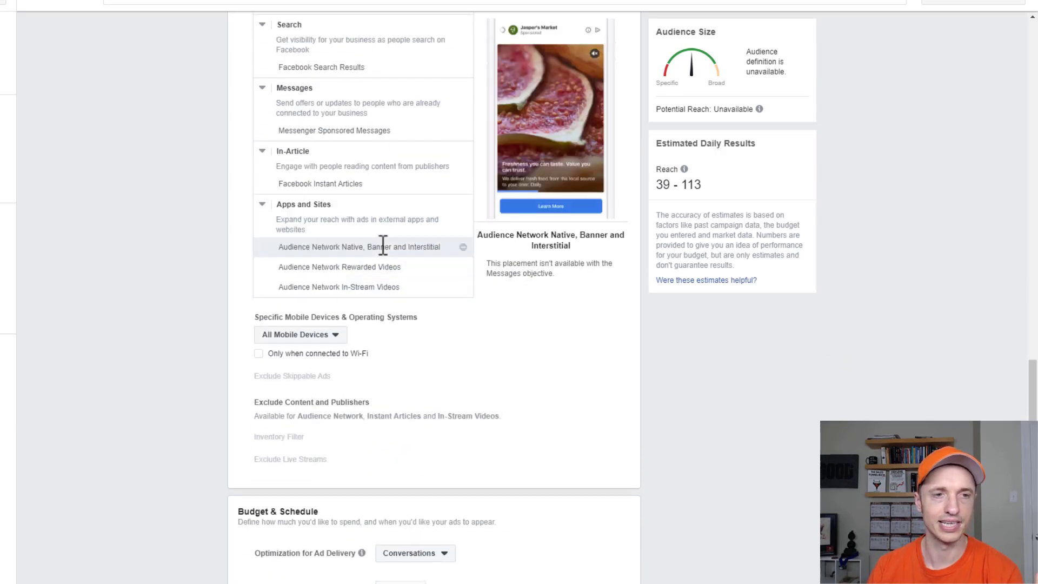
pyautogui.scroll(2, 382, 243)
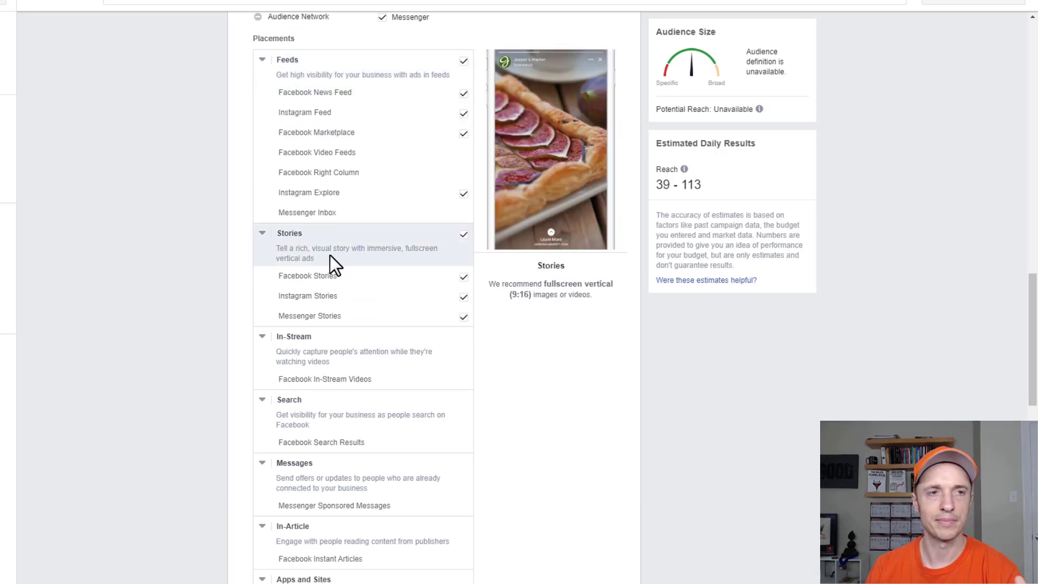
pyautogui.scroll(3, 329, 255)
pyautogui.click(246, 27)
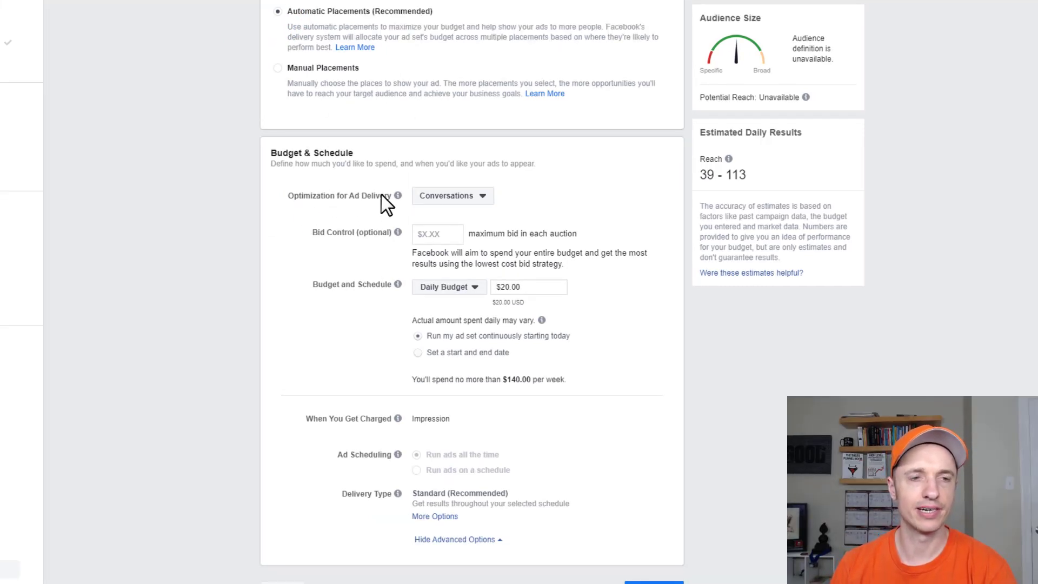
# - Review the ad delivery optimization choices and keep Conversations selected
pyautogui.click(457, 197)
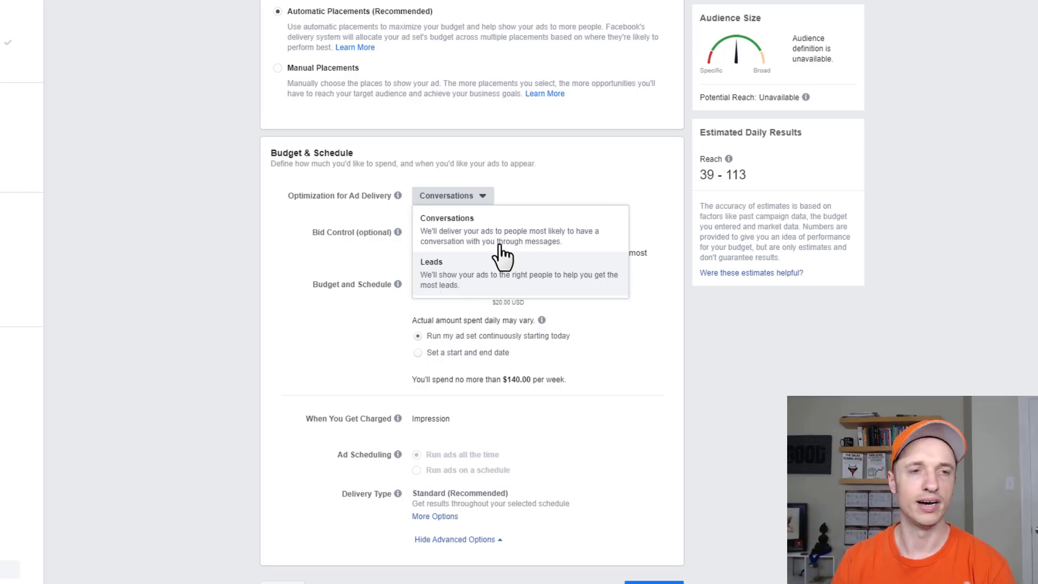
pyautogui.click(480, 227)
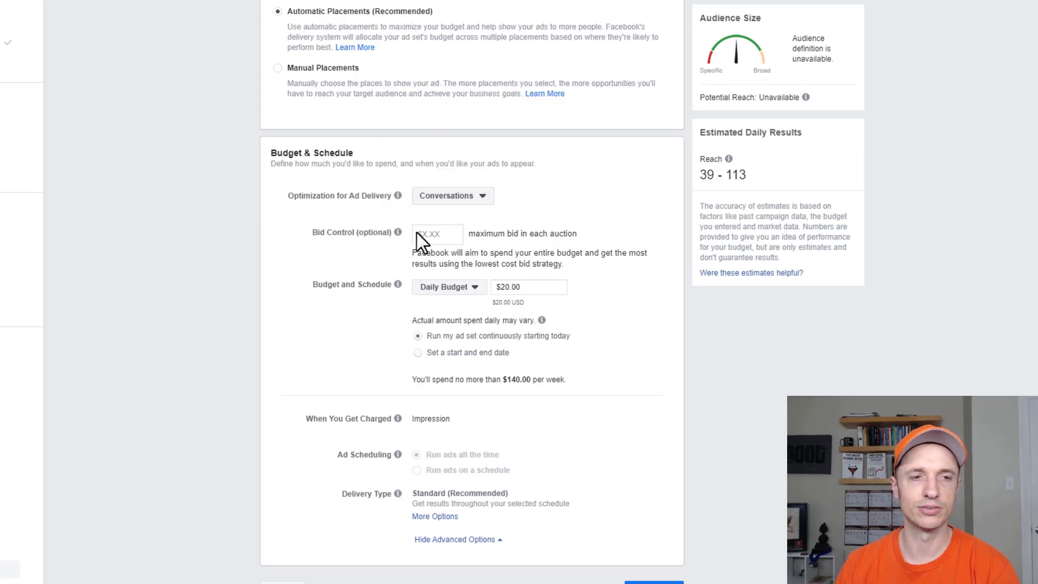
pyautogui.moveTo(398, 232)
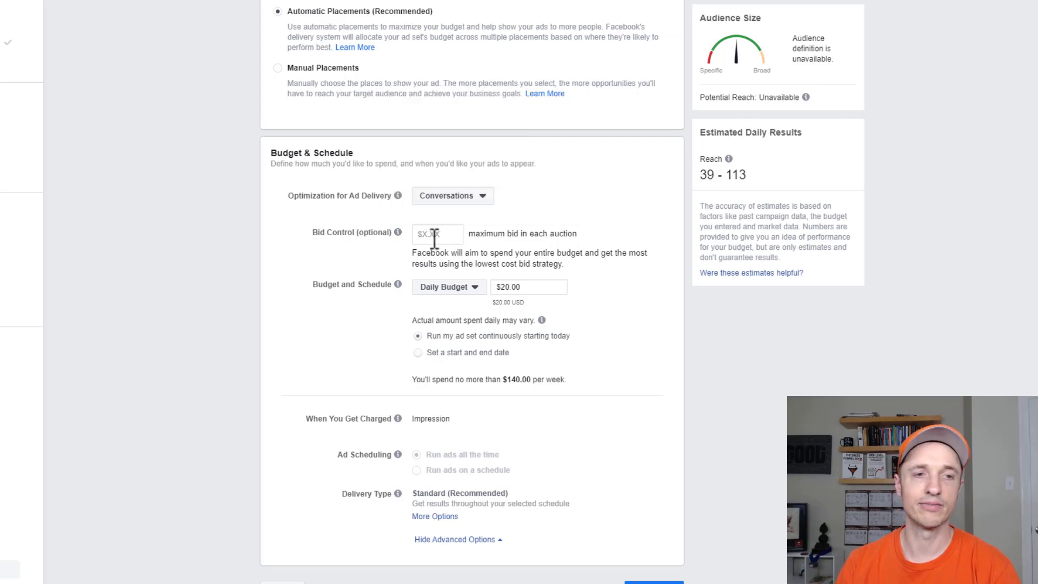
# - Set the ad set's daily budget to $1.00 and continue to the ad creation settings
pyautogui.tripleClick(540, 291)
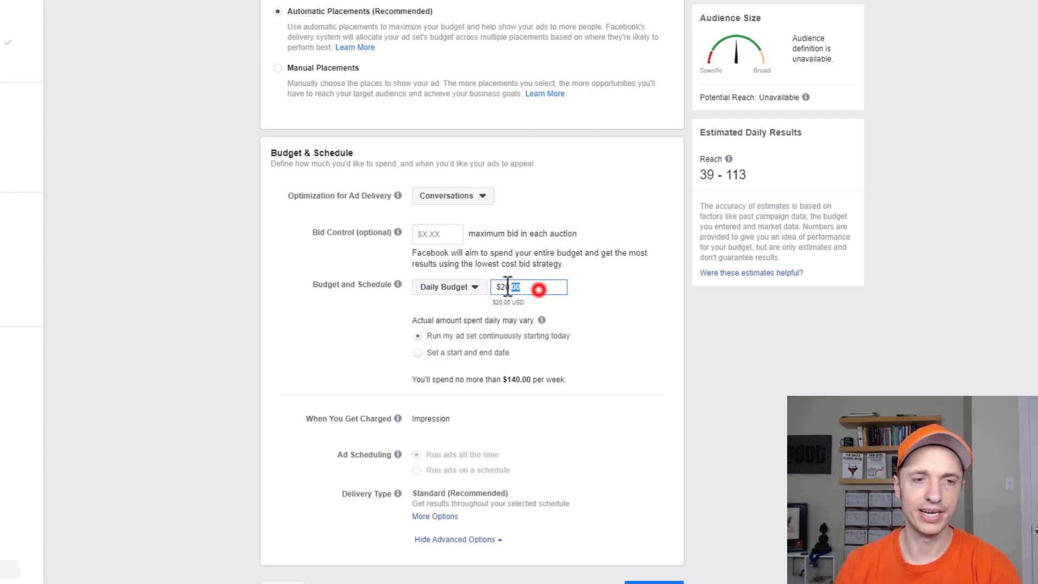
pyautogui.write('$1')
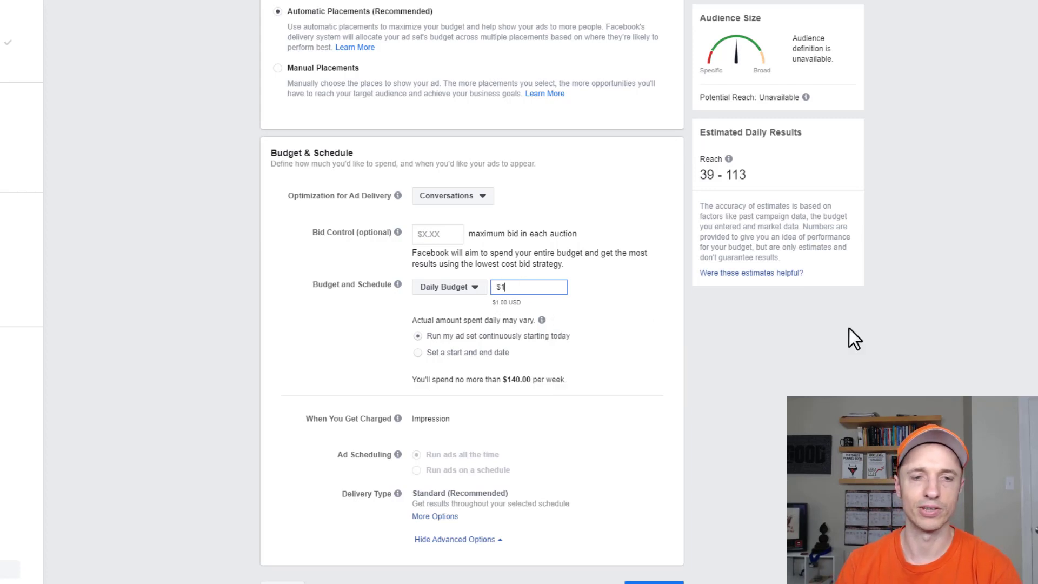
pyautogui.click(596, 332)
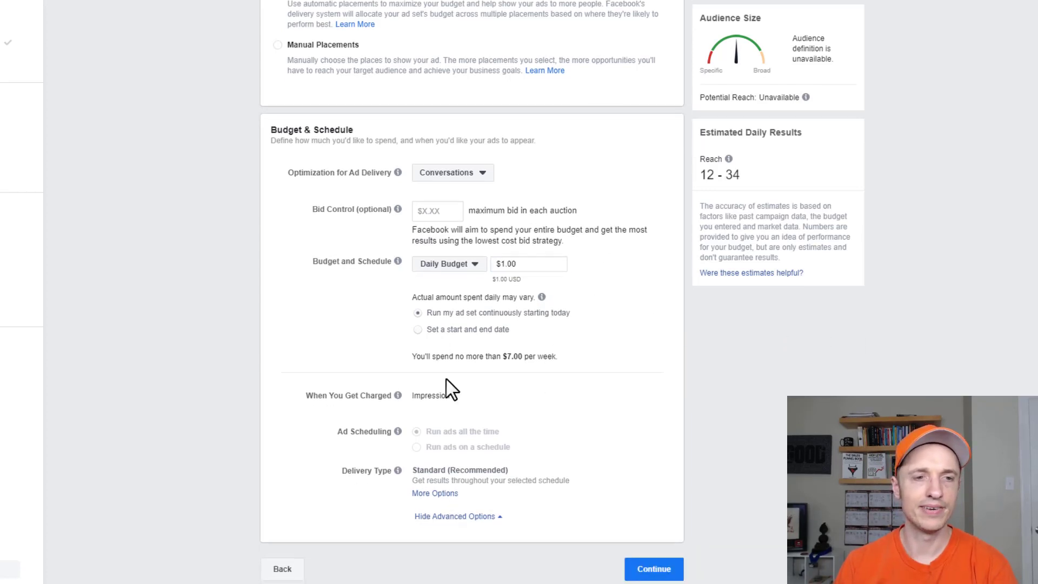
pyautogui.click(655, 567)
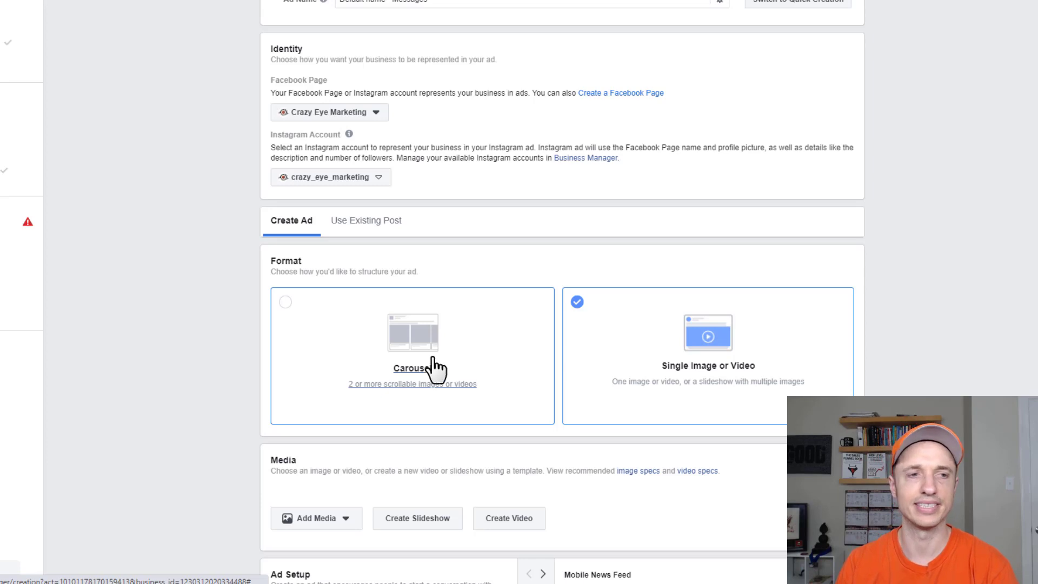
# - Add the account image "Facebook Image - Free Training.jpg" as the media of the single image ad
pyautogui.scroll(-3, 378, 222)
pyautogui.scroll(-1, 386, 238)
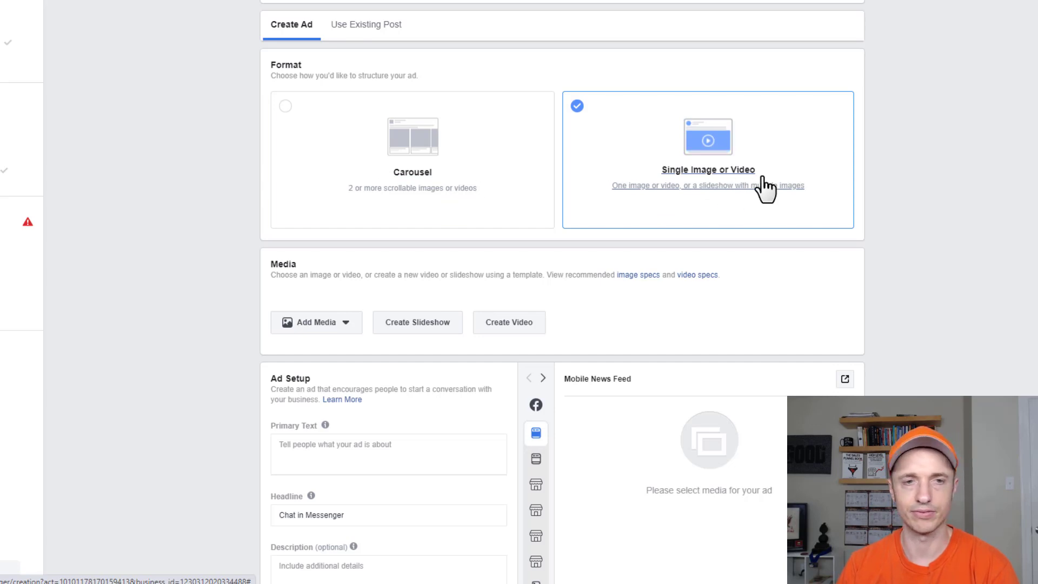
pyautogui.scroll(-1, 702, 197)
pyautogui.click(328, 257)
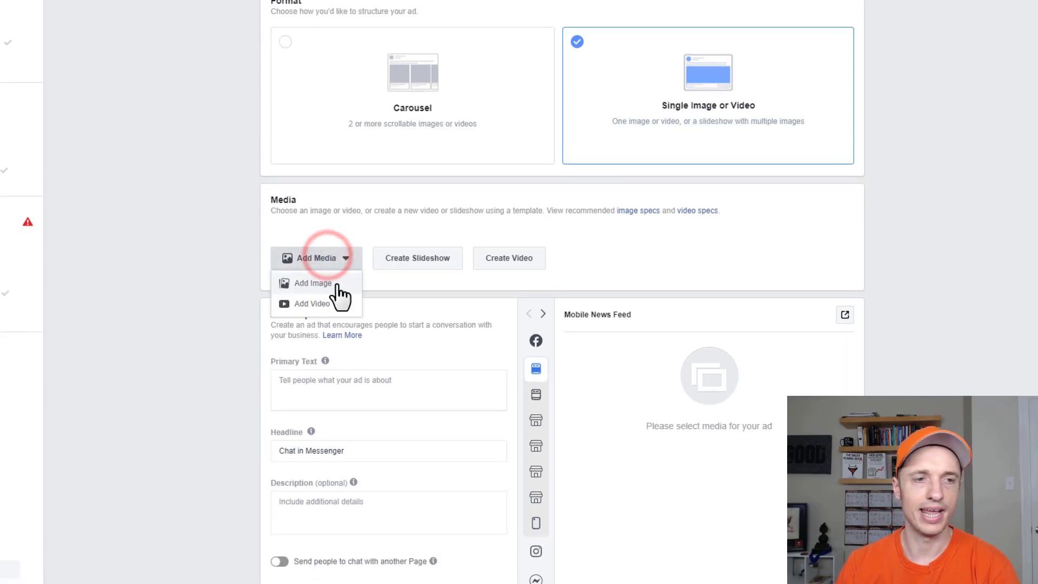
pyautogui.click(335, 283)
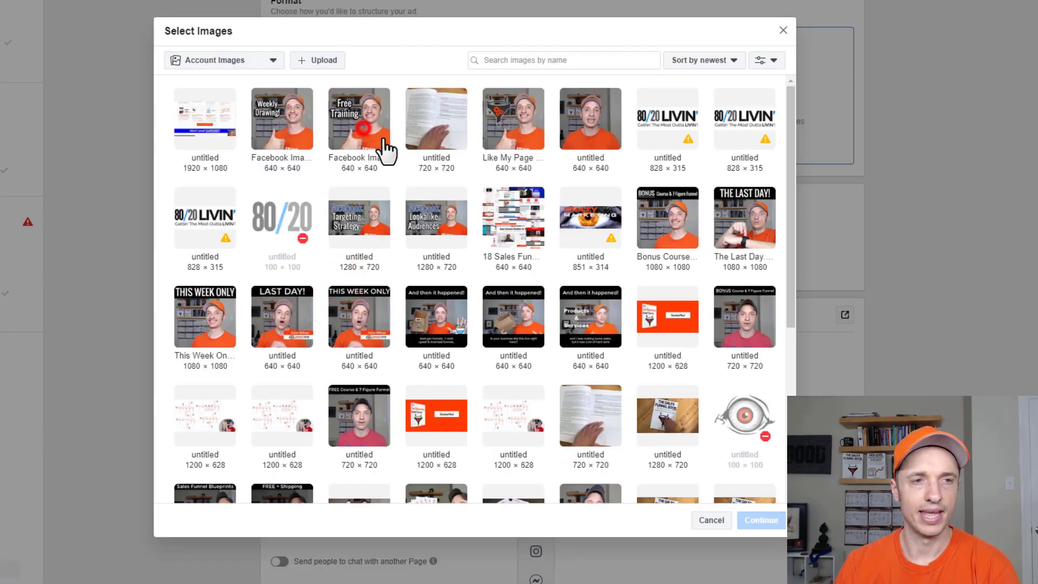
pyautogui.click(378, 135)
pyautogui.click(761, 520)
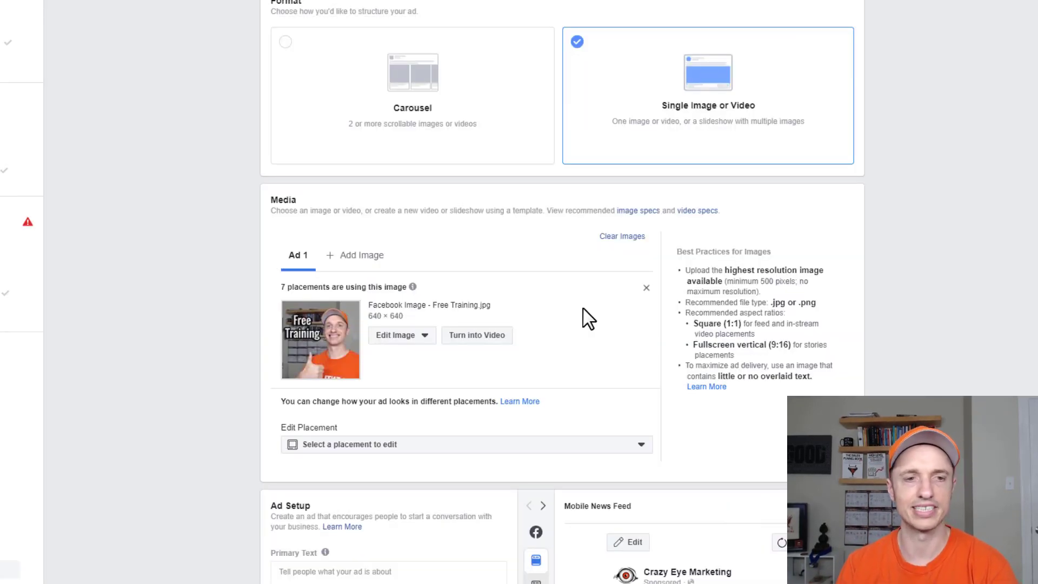
pyautogui.scroll(-6, 584, 318)
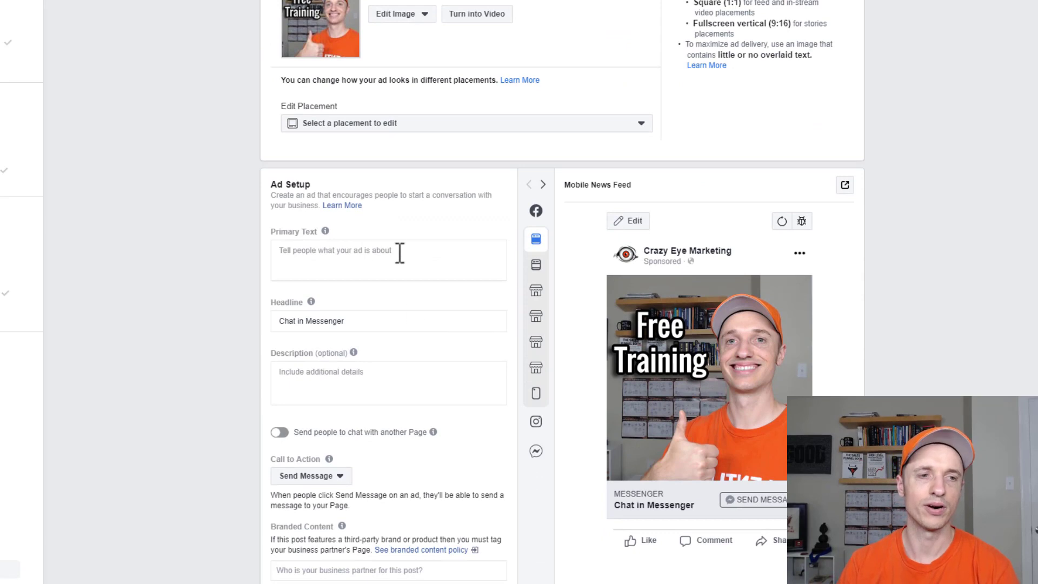
# - Enter "Primary Text" as the ad's primary text
pyautogui.scroll(-1, 398, 258)
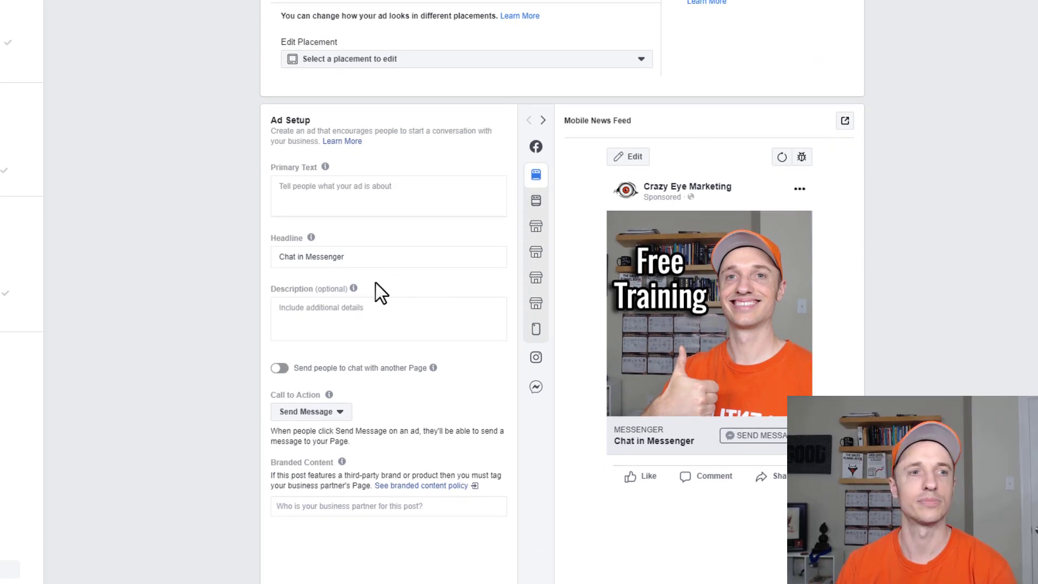
pyautogui.click(382, 199)
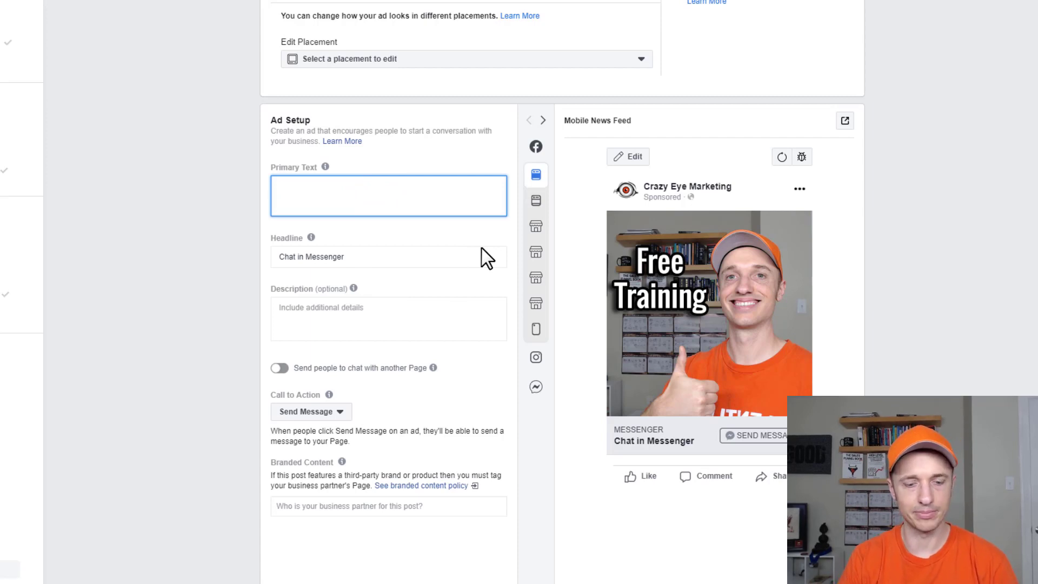
pyautogui.write('Primary Te')
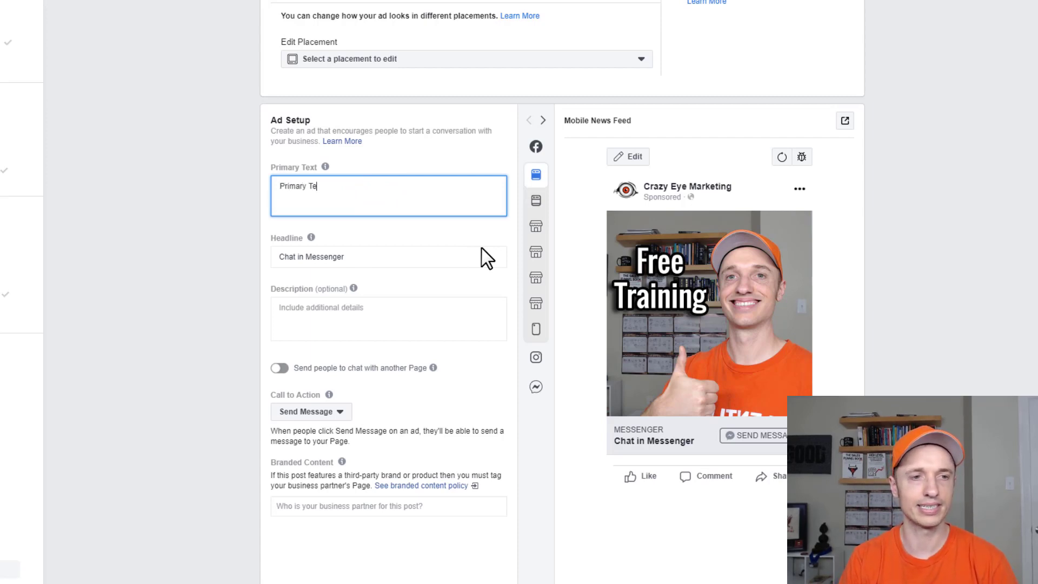
pyautogui.write('xt')
pyautogui.click(947, 246)
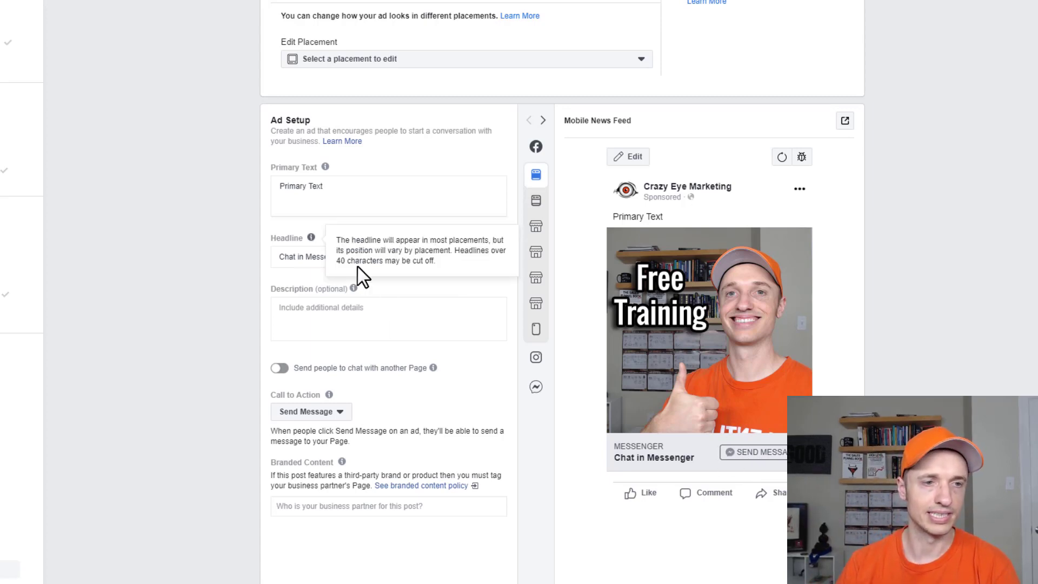
# - Replace the ad's headline with "Chat Now!" and enter "Description" as its optional description
pyautogui.moveTo(293, 257); pyautogui.dragTo(471, 245)
pyautogui.write('Chat')
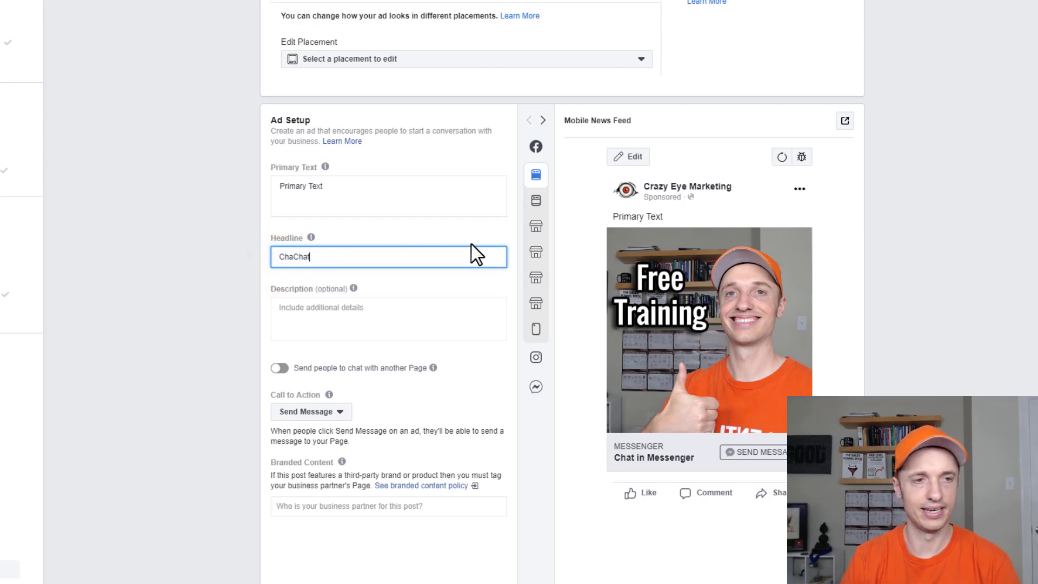
pyautogui.press('BackSpace')
pyautogui.hotkey('ctrl', 'a')
pyautogui.write('Chat ')
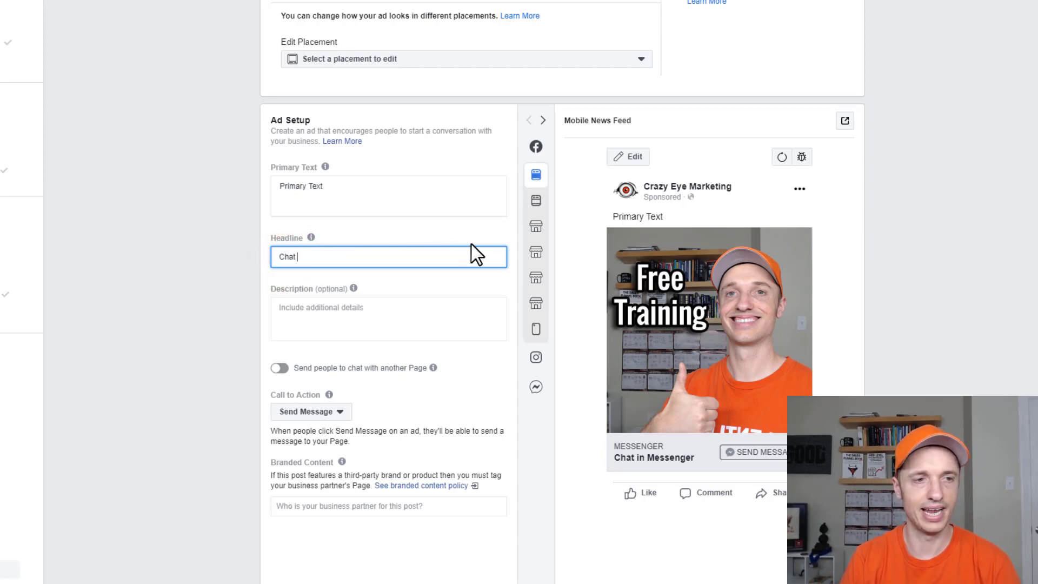
pyautogui.write('Now!')
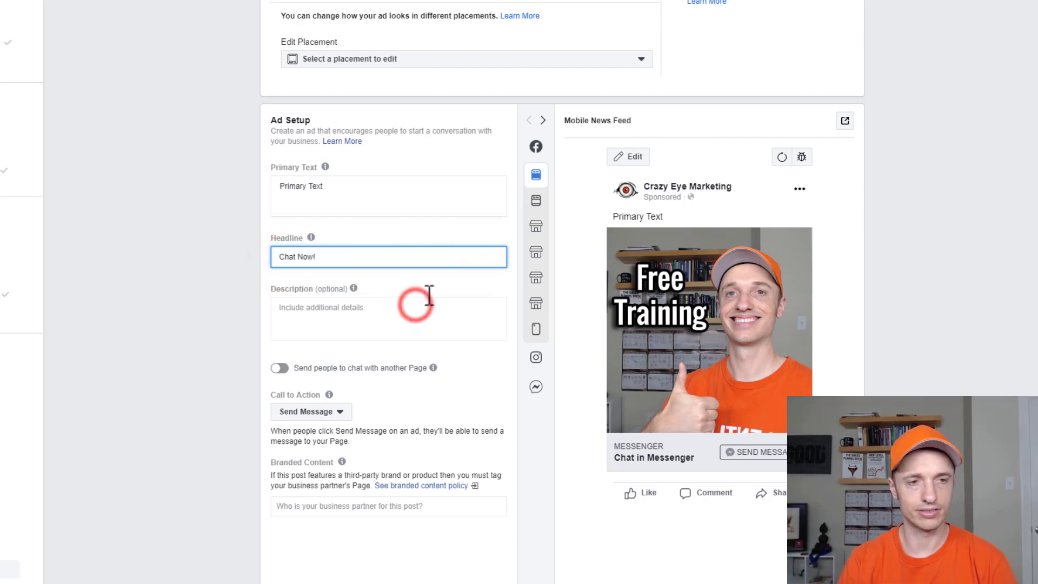
pyautogui.click(418, 305)
pyautogui.write('Description')
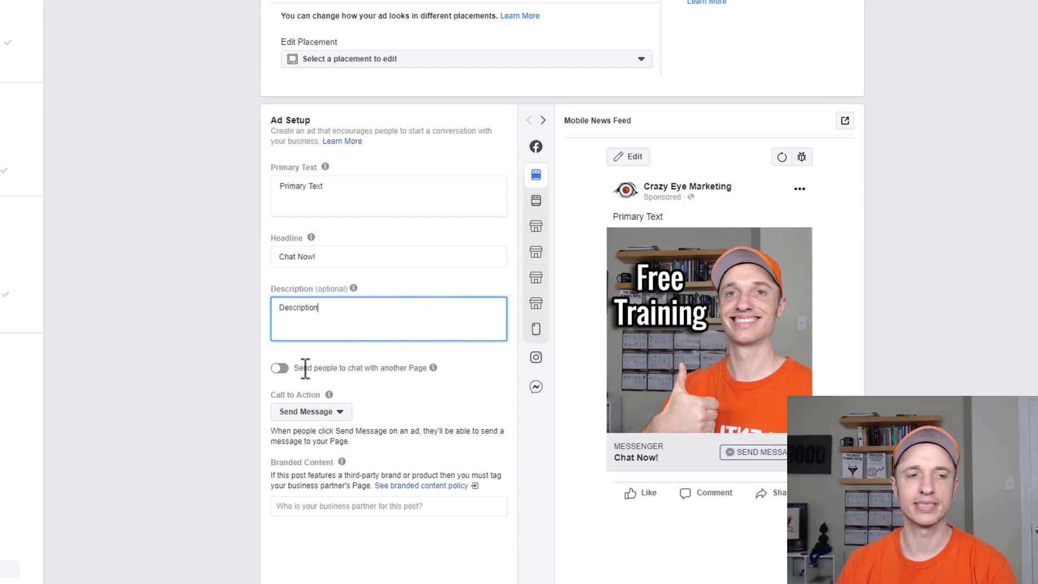
# - Try the option that sends people to chat with another Page, and switch it back off
pyautogui.moveTo(299, 367); pyautogui.dragTo(426, 367)
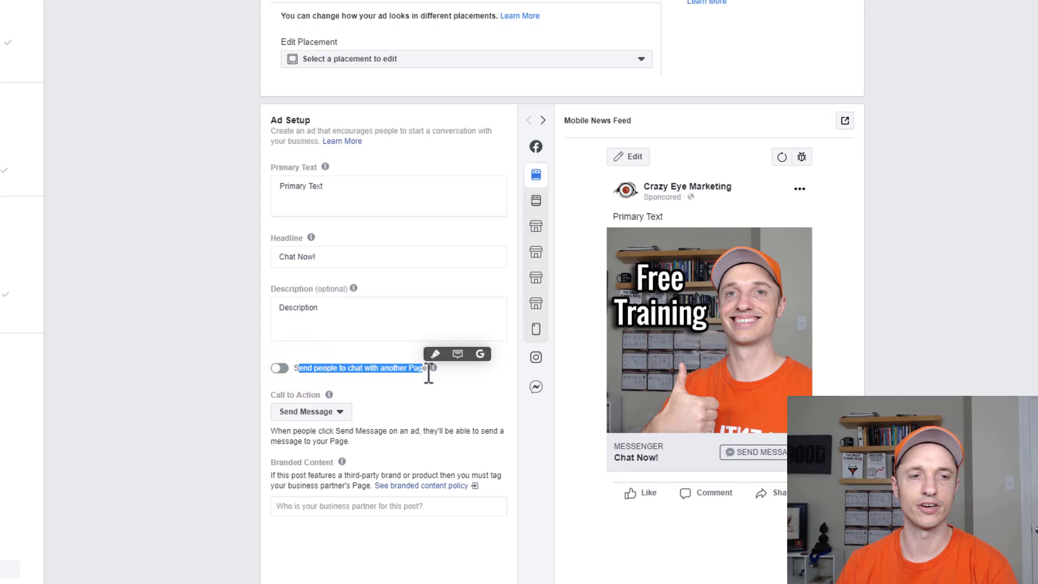
pyautogui.click(278, 369)
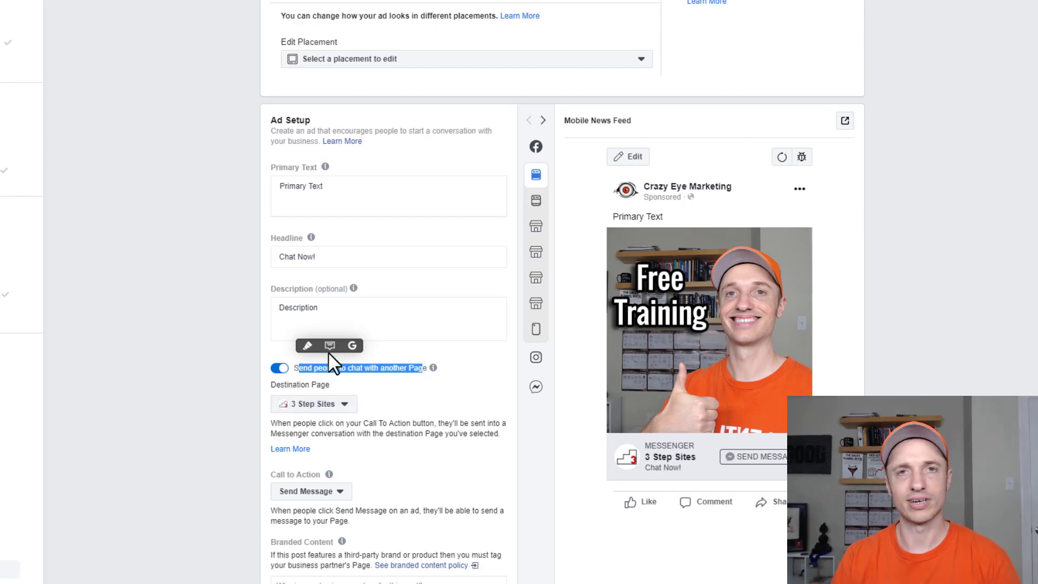
pyautogui.click(278, 370)
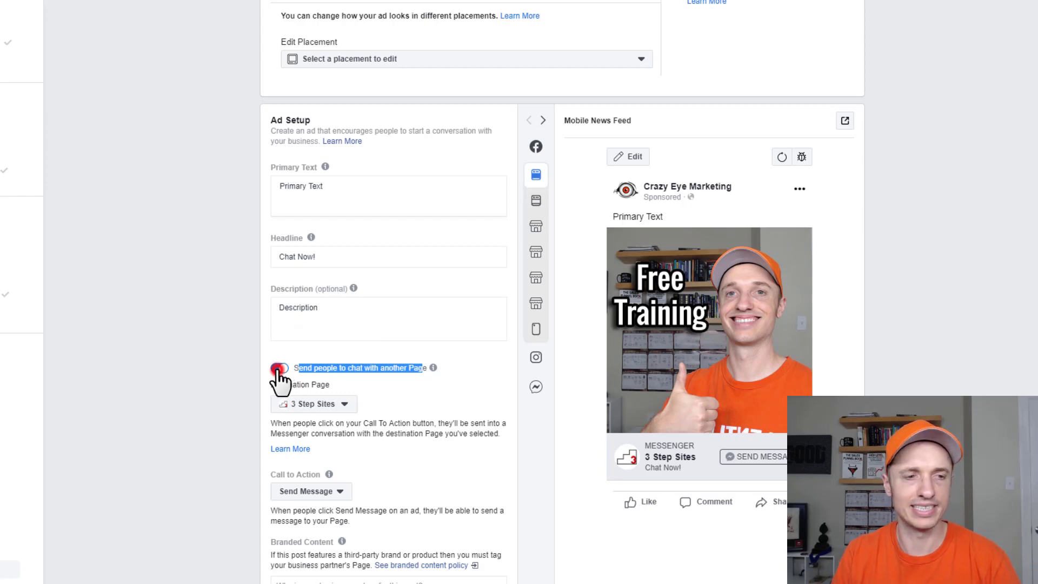
# - Review the ad's call to action choices and keep Send Message selected
pyautogui.scroll(-3, 221, 369)
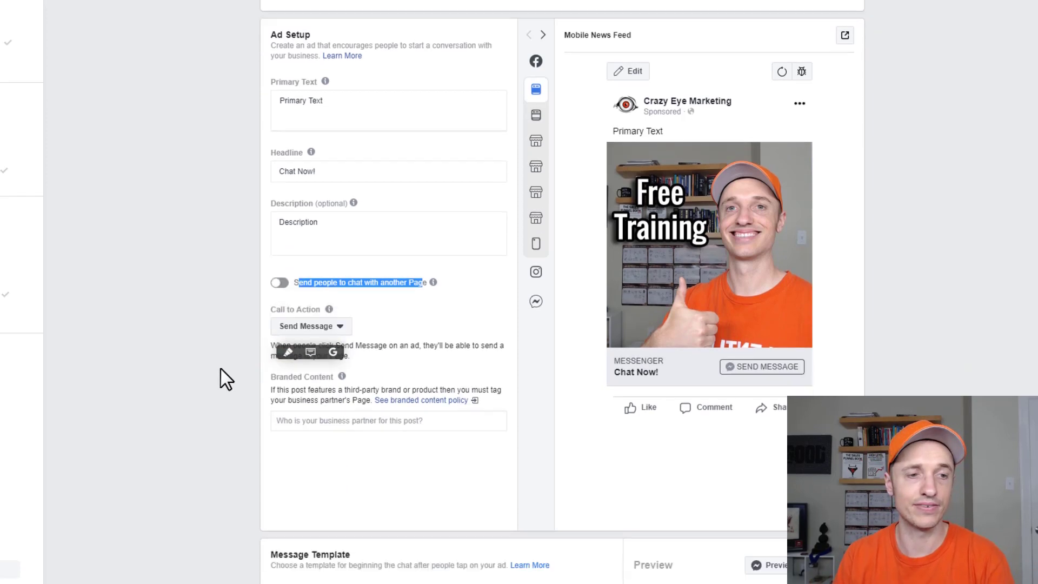
pyautogui.click(320, 282)
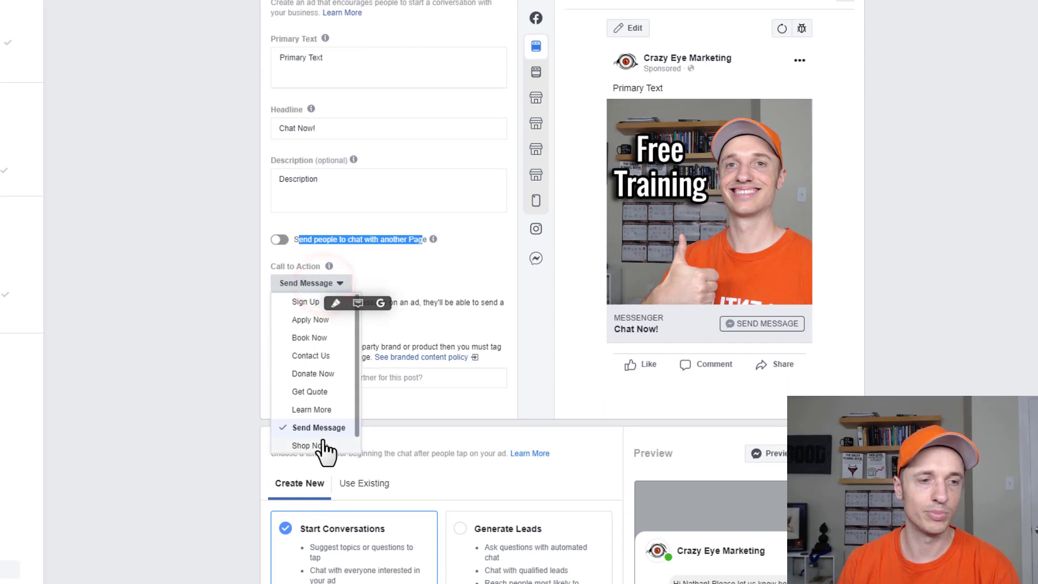
pyautogui.click(322, 428)
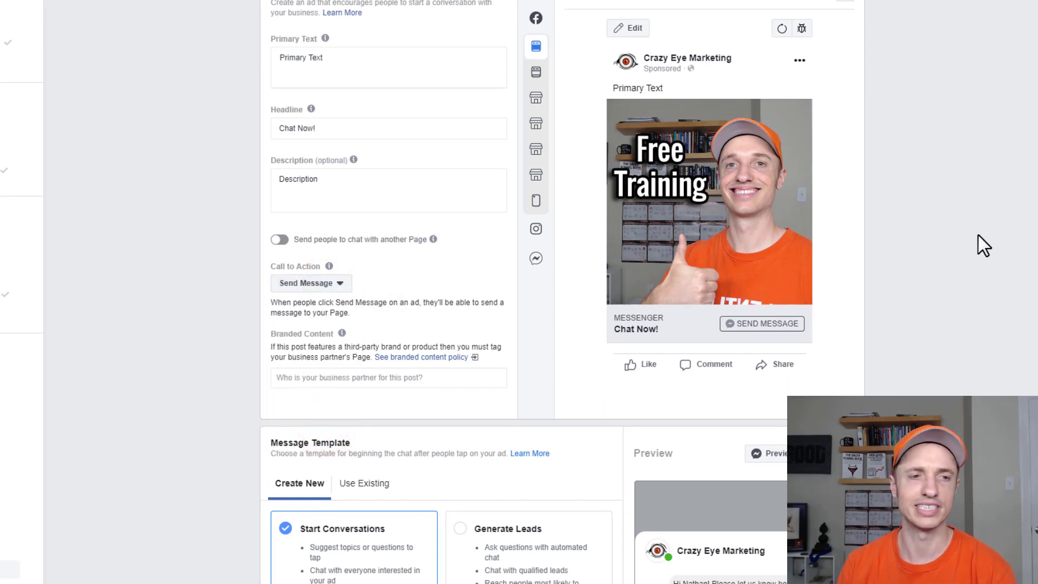
pyautogui.click(1000, 327)
# - Start creating a new Start Conversations message template for the ad
pyautogui.scroll(-1, 421, 305)
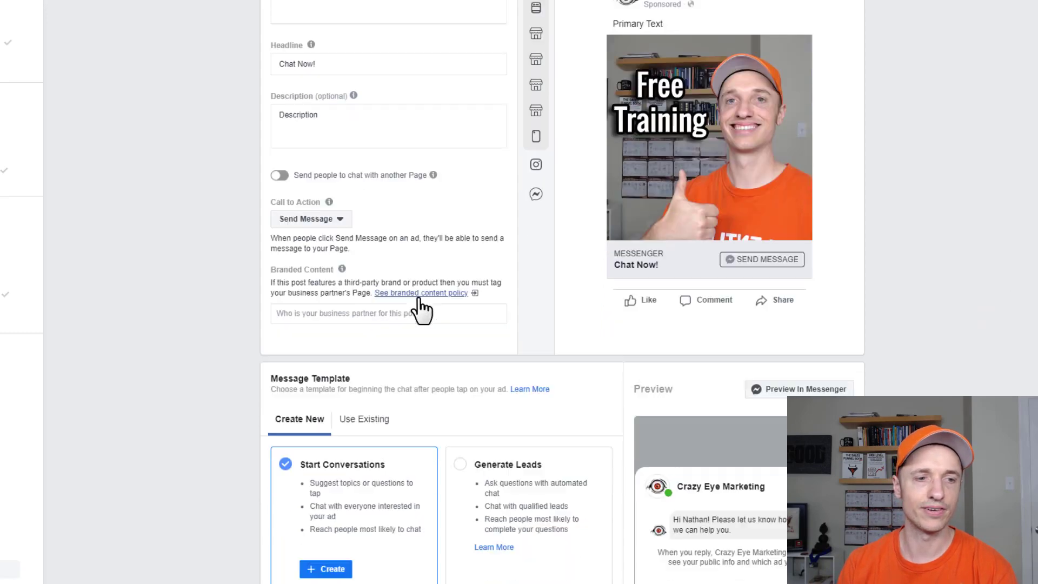
pyautogui.scroll(-5, 201, 343)
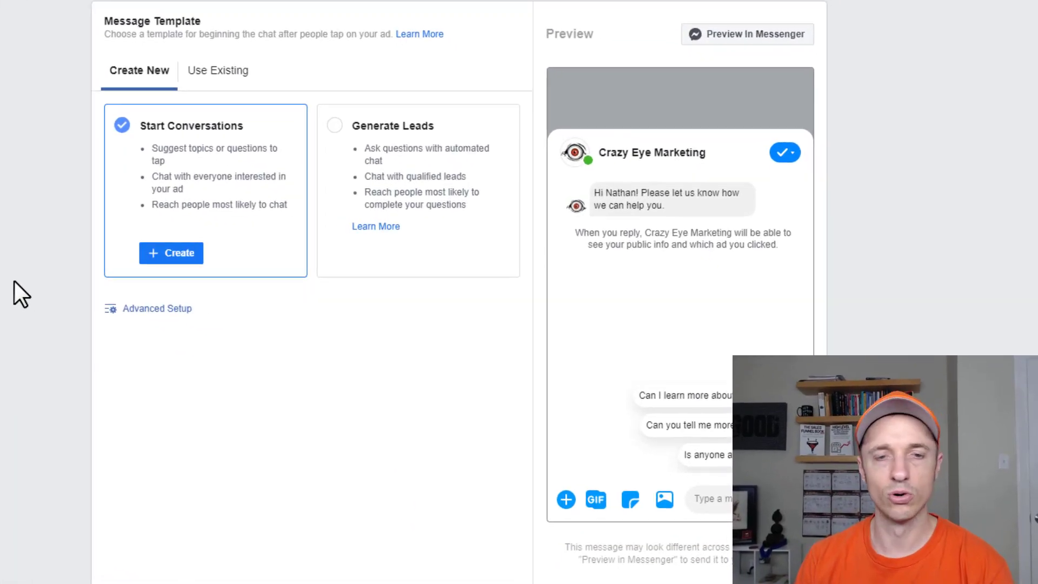
pyautogui.scroll(-2, 15, 279)
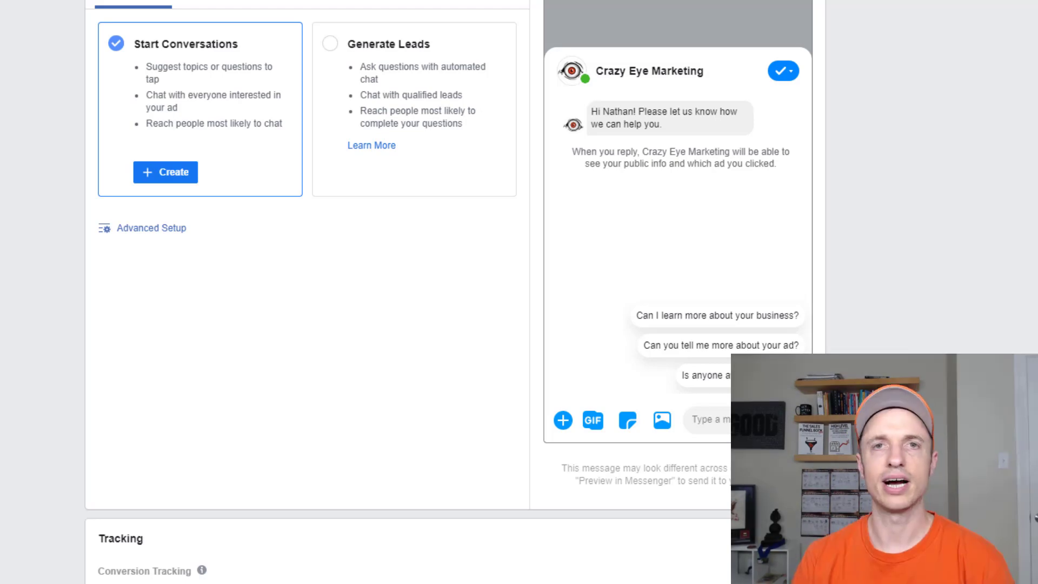
pyautogui.click(166, 173)
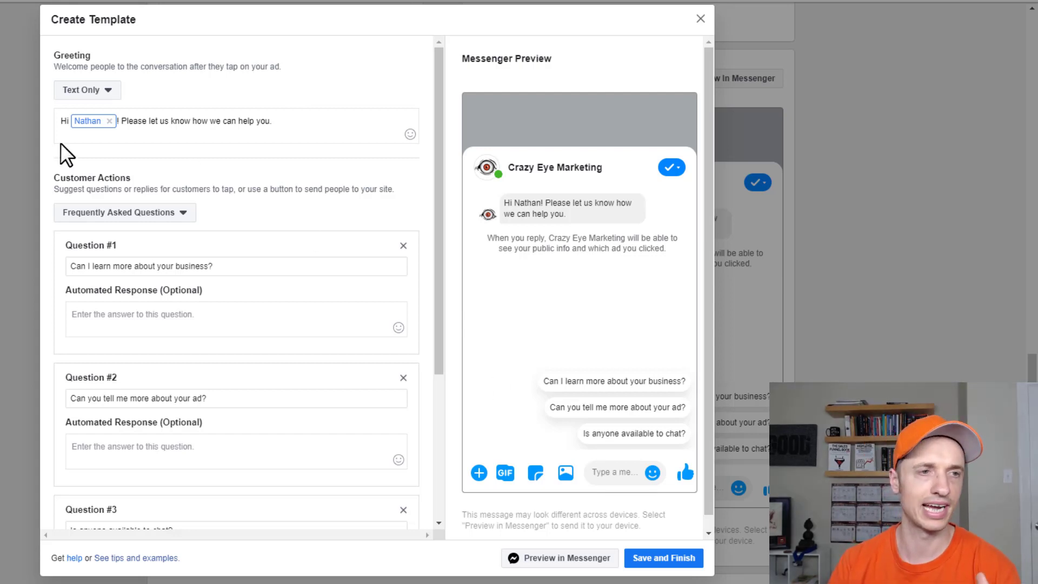
# - Review the greeting's format choices and the recipient name fields that can be inserted, keeping the greeting as Text Only
pyautogui.click(92, 90)
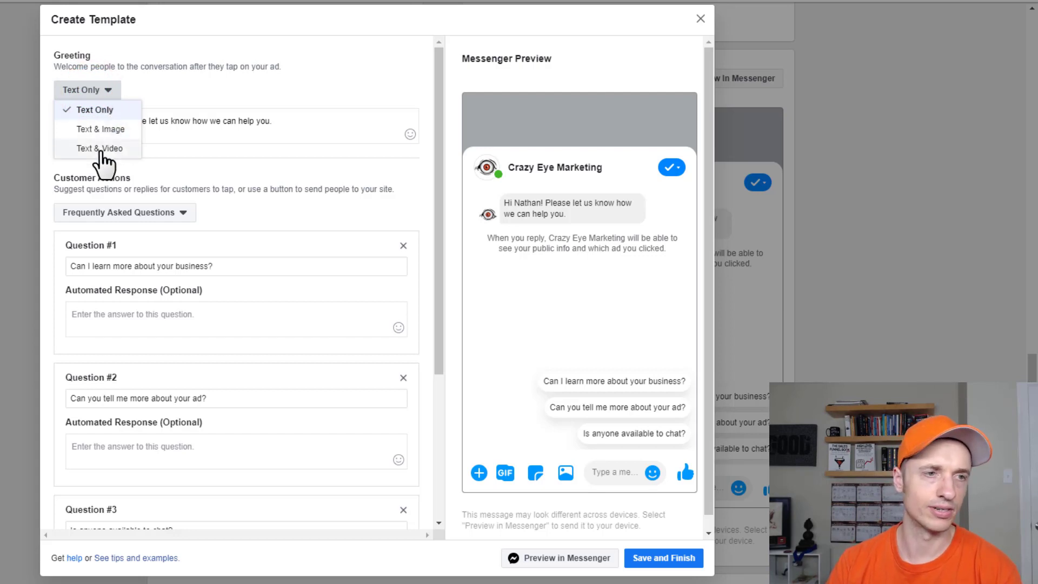
pyautogui.click(300, 122)
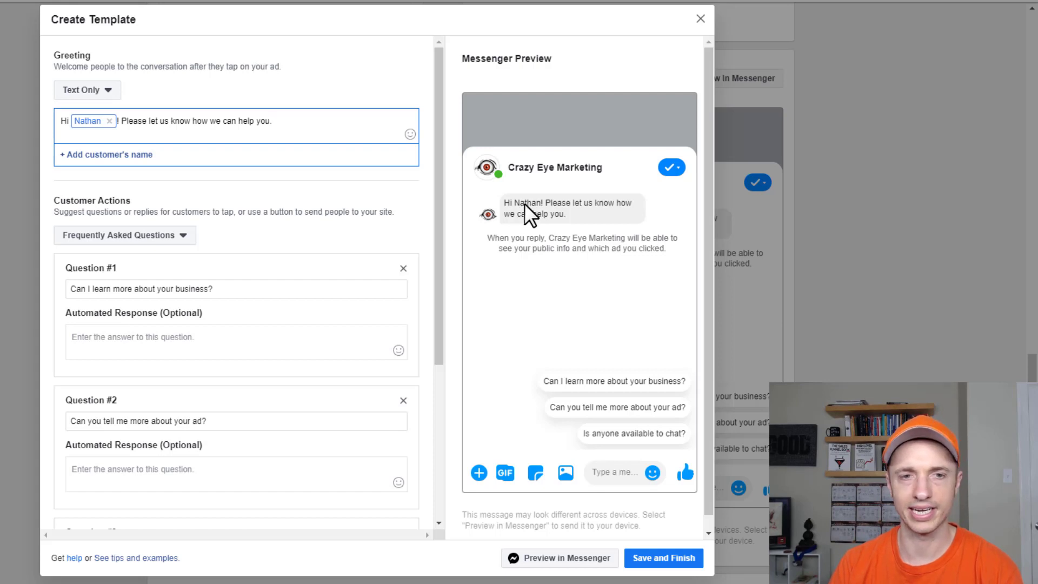
pyautogui.click(113, 155)
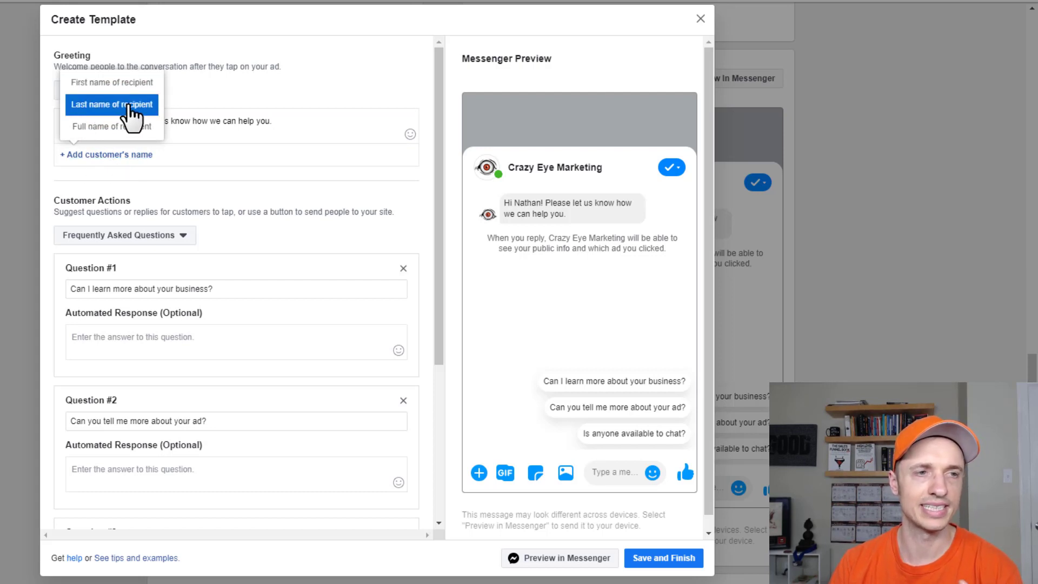
pyautogui.click(181, 156)
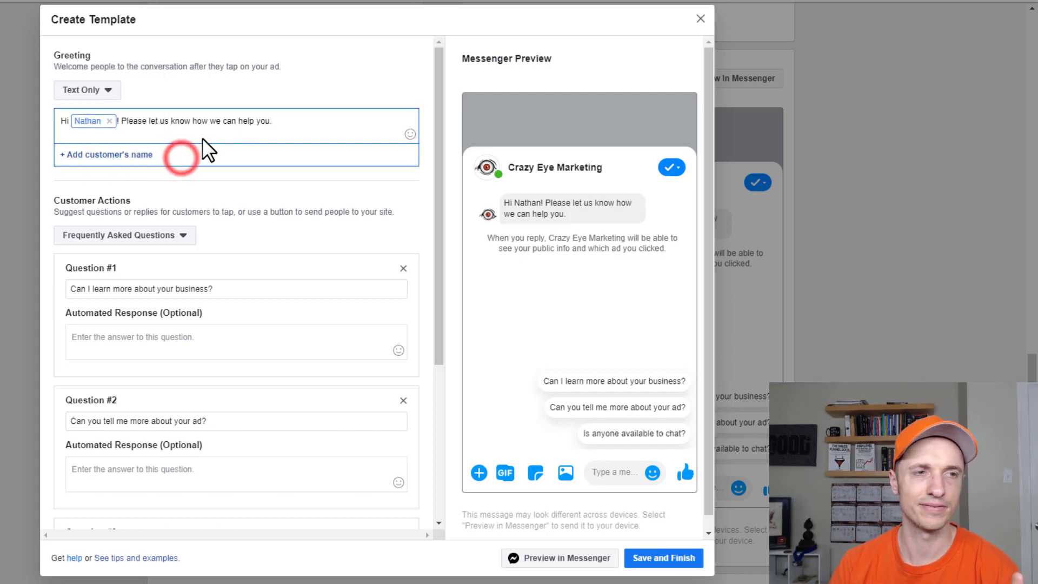
# - Add three rabbit face emojis to the end of the greeting message
pyautogui.click(286, 121)
pyautogui.click(410, 134)
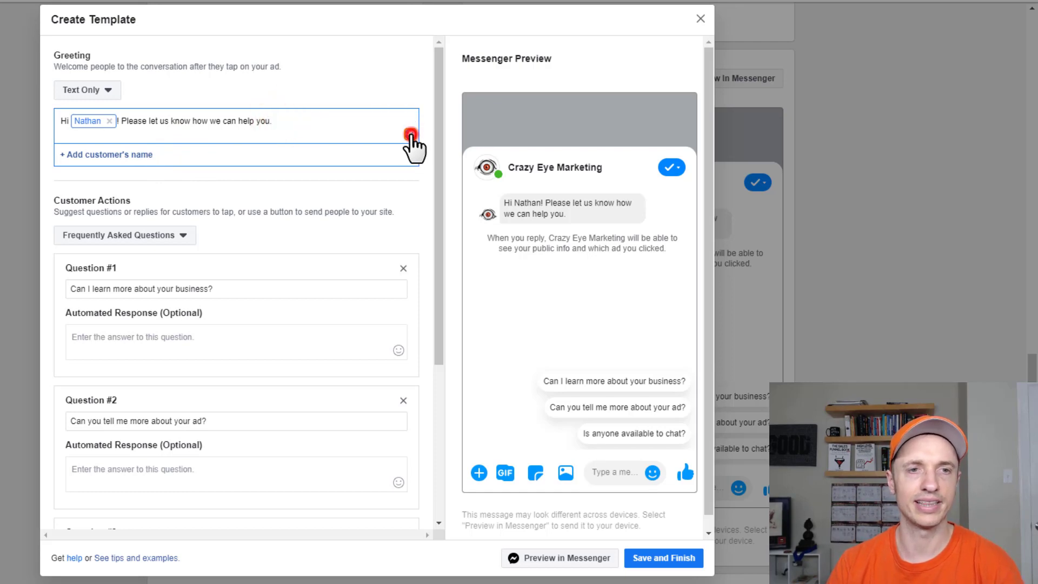
pyautogui.scroll(-15, 335, 240)
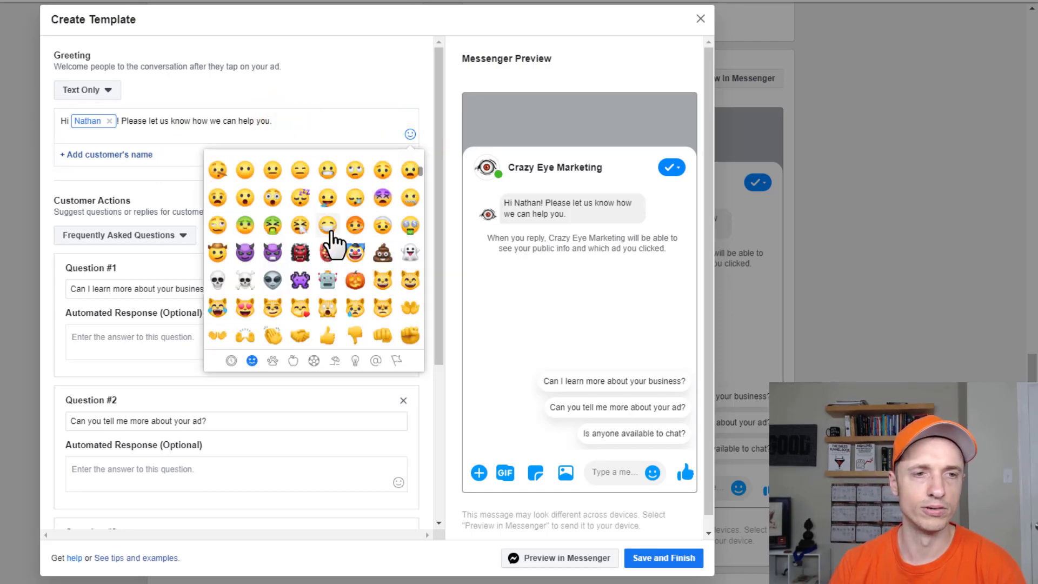
pyautogui.click(326, 238)
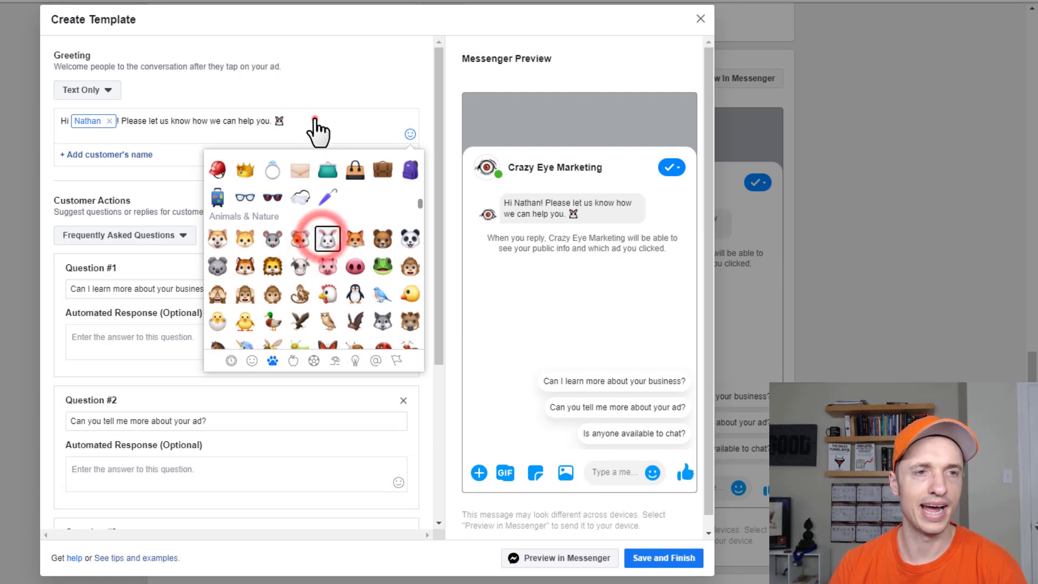
pyautogui.click(315, 120)
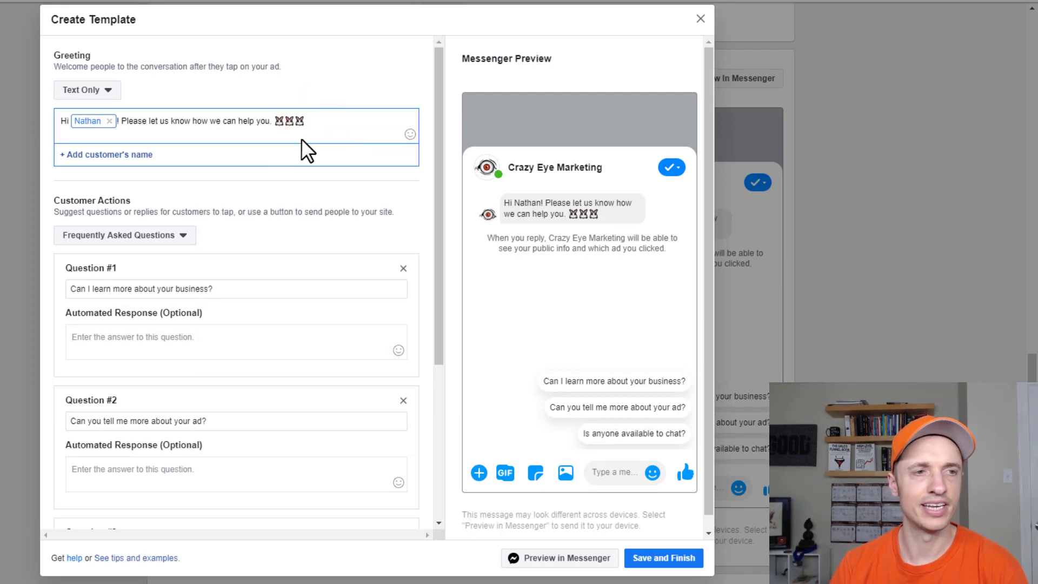
# - Change the greeting to Text & Image and add the untitled 1920 × 1080 account image
pyautogui.click(93, 91)
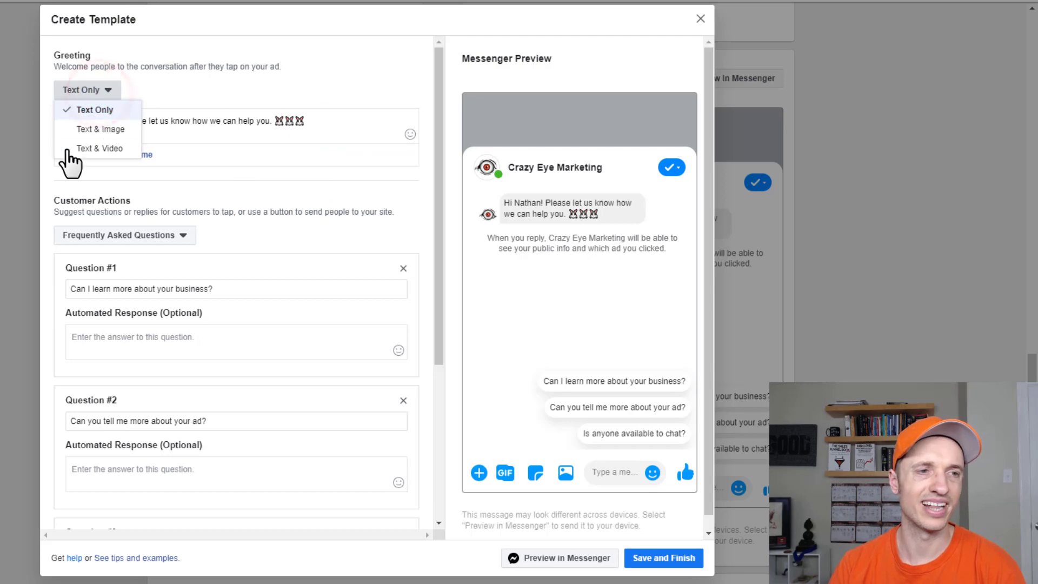
pyautogui.click(101, 129)
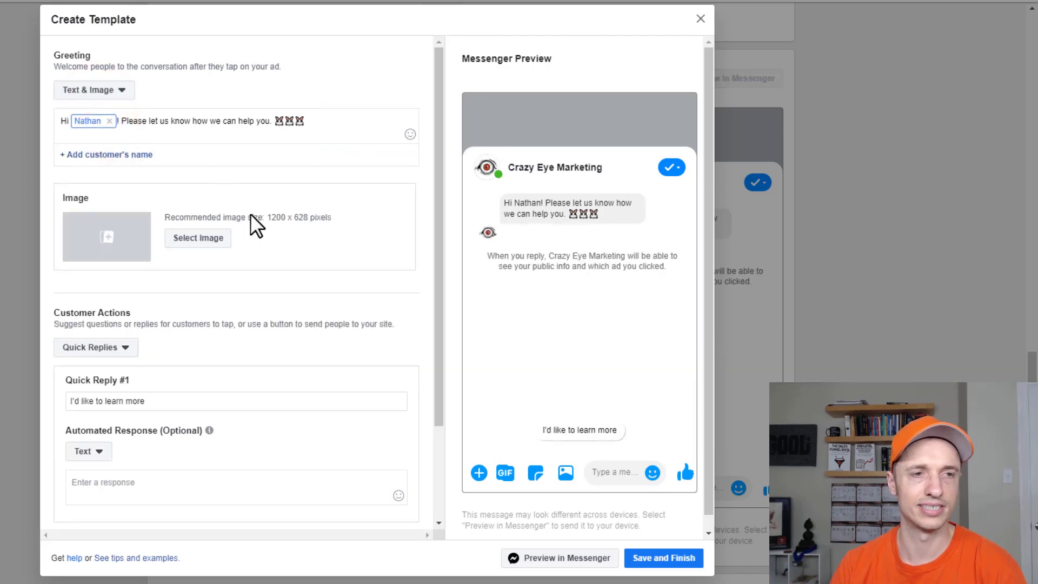
pyautogui.click(195, 238)
pyautogui.click(93, 156)
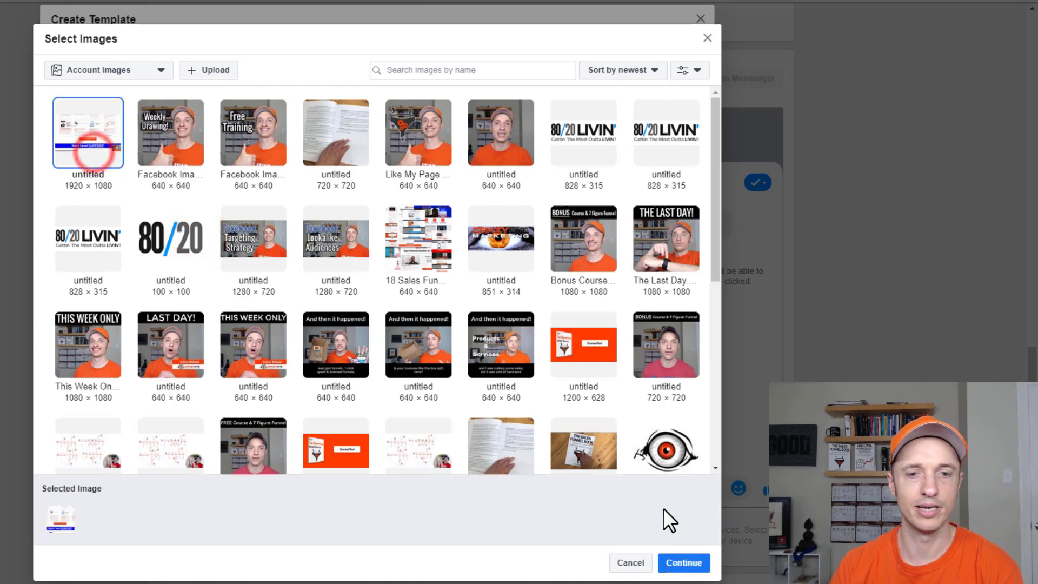
pyautogui.click(683, 562)
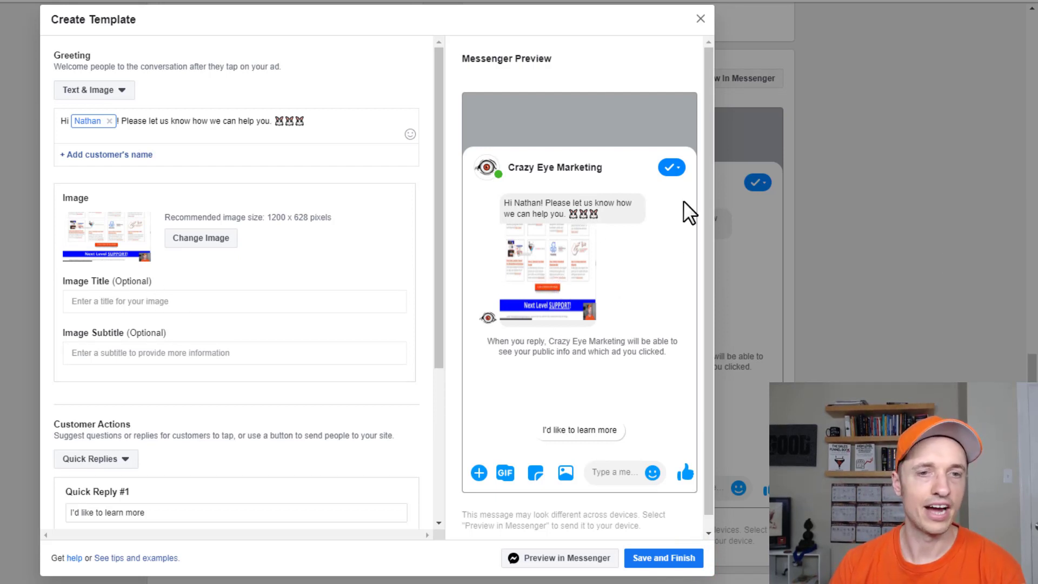
# - Give the greeting image the title "Image Titls" and the subtitle "Subtitle"
pyautogui.click(232, 300)
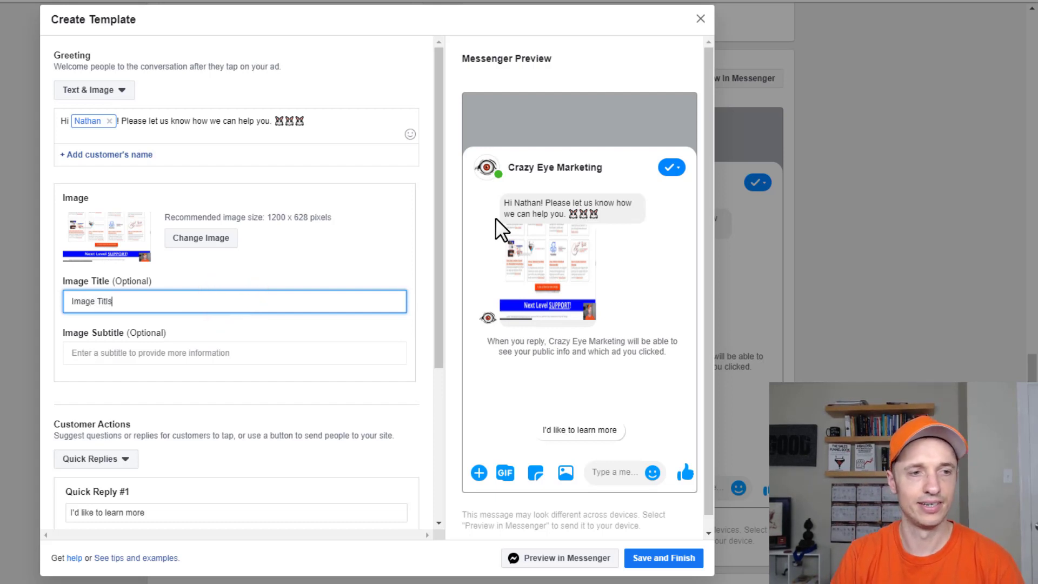
pyautogui.click(261, 356)
pyautogui.write('S')
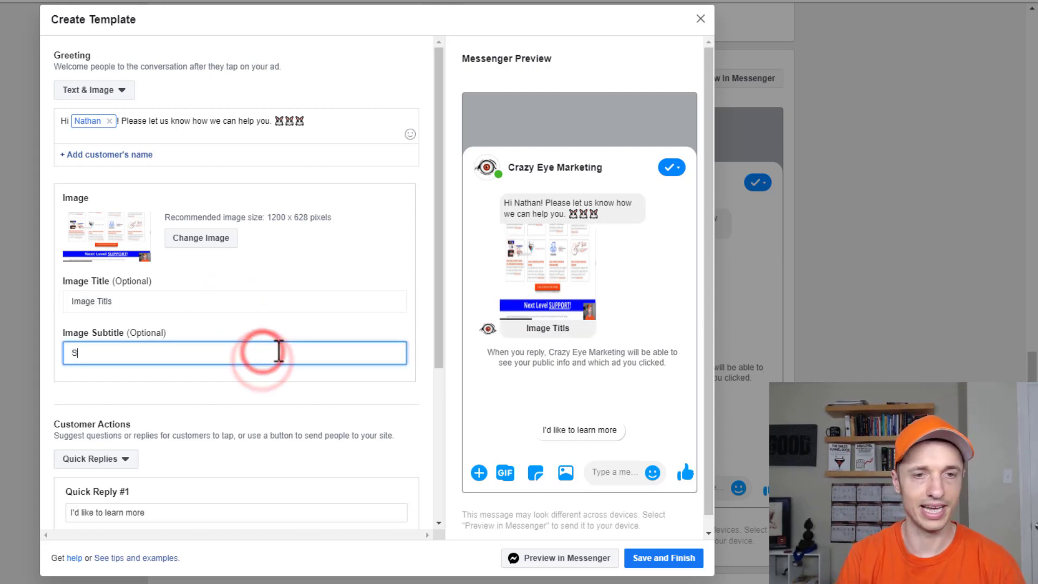
pyautogui.write('ubtitle')
pyautogui.click(601, 370)
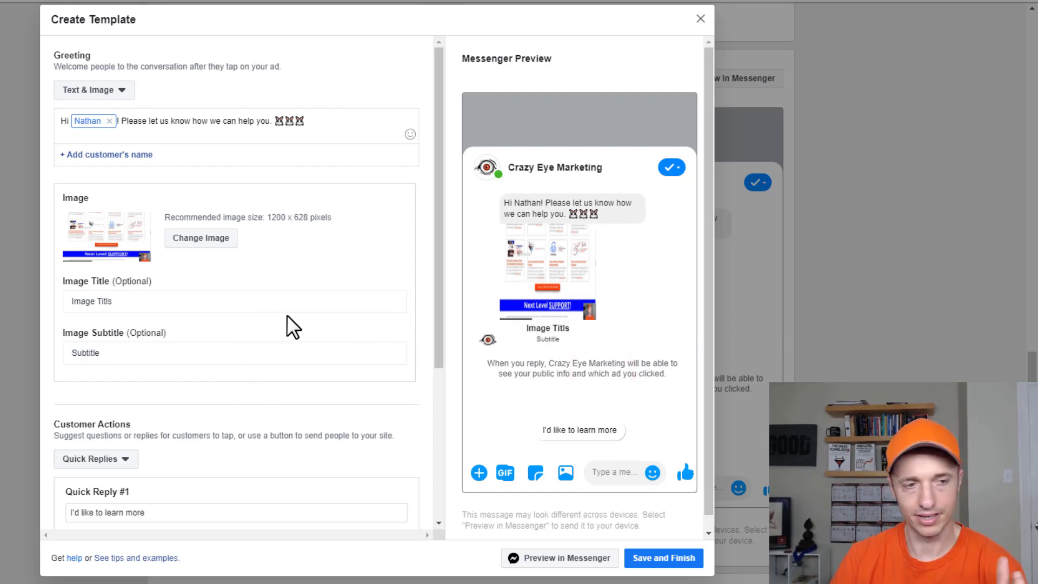
# - Review the customer action types available for the greeting template, keeping Quick Replies selected
pyautogui.scroll(-5, 287, 316)
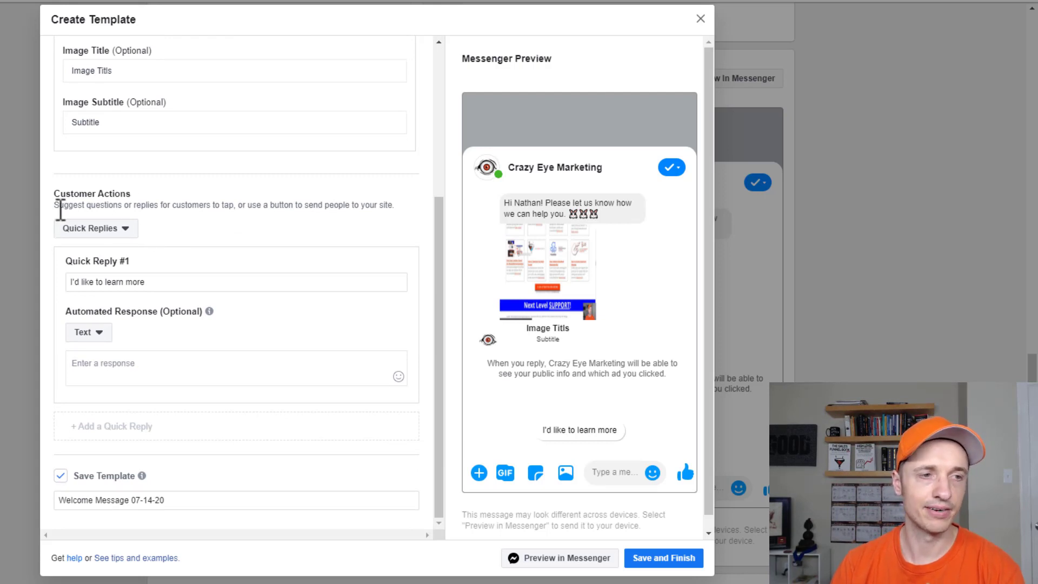
pyautogui.moveTo(57, 207); pyautogui.dragTo(398, 203)
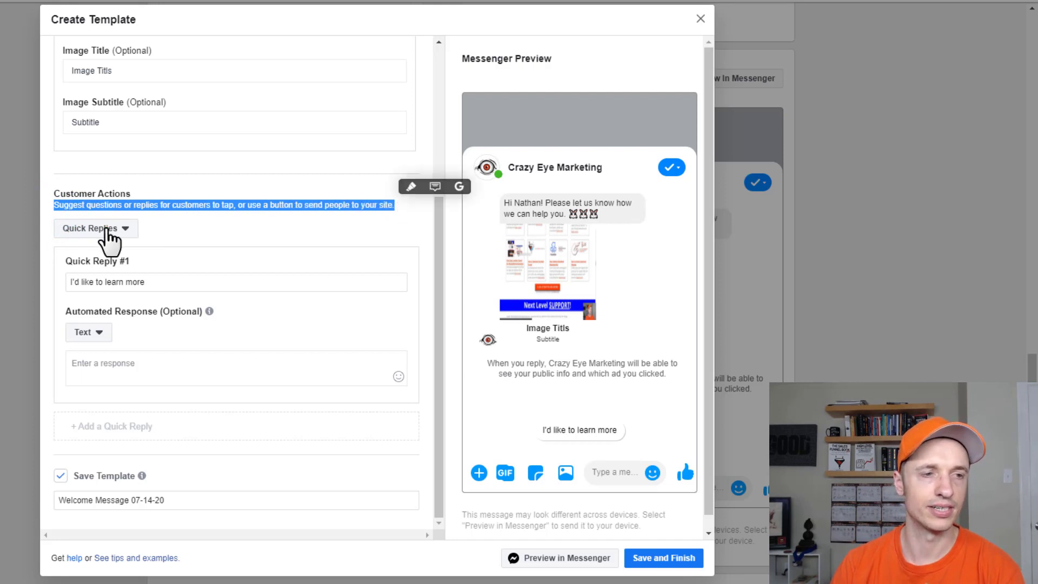
pyautogui.click(86, 229)
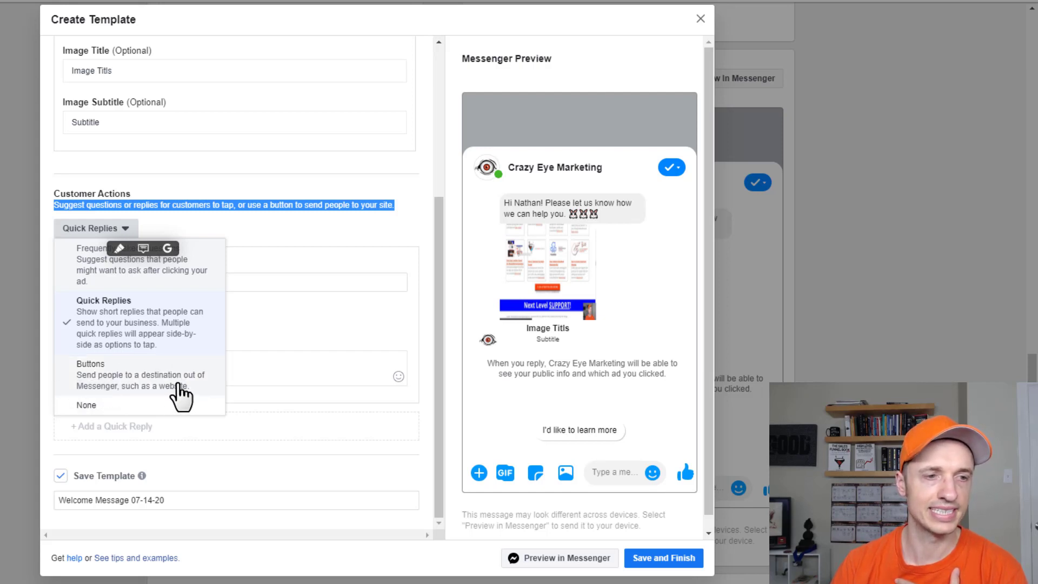
pyautogui.click(162, 324)
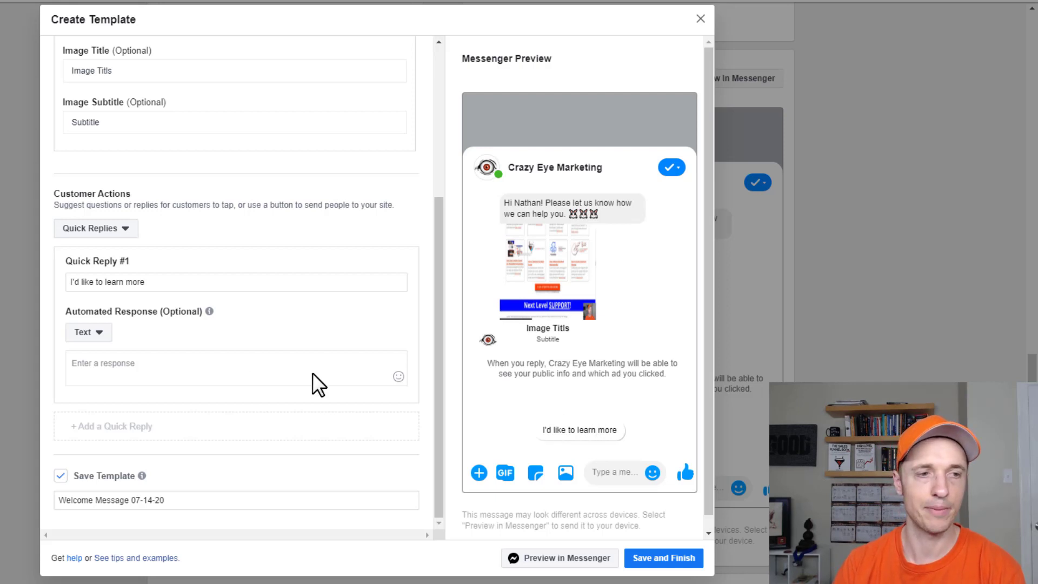
# - Give the "I'd like to learn more" quick reply the text response "Awesome! An actual human will be in touch within 8 hours!"
pyautogui.click(212, 368)
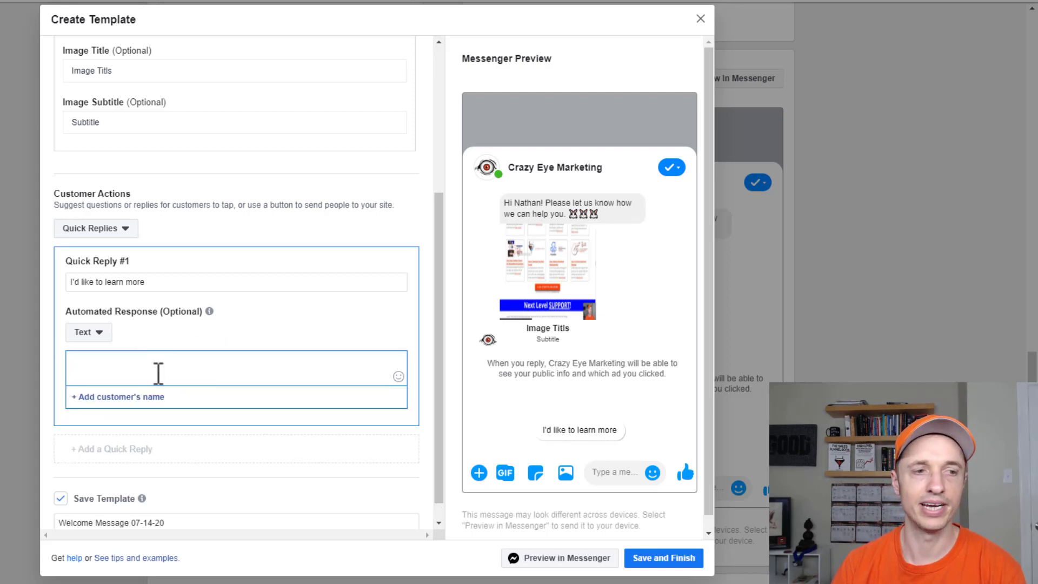
pyautogui.click(87, 335)
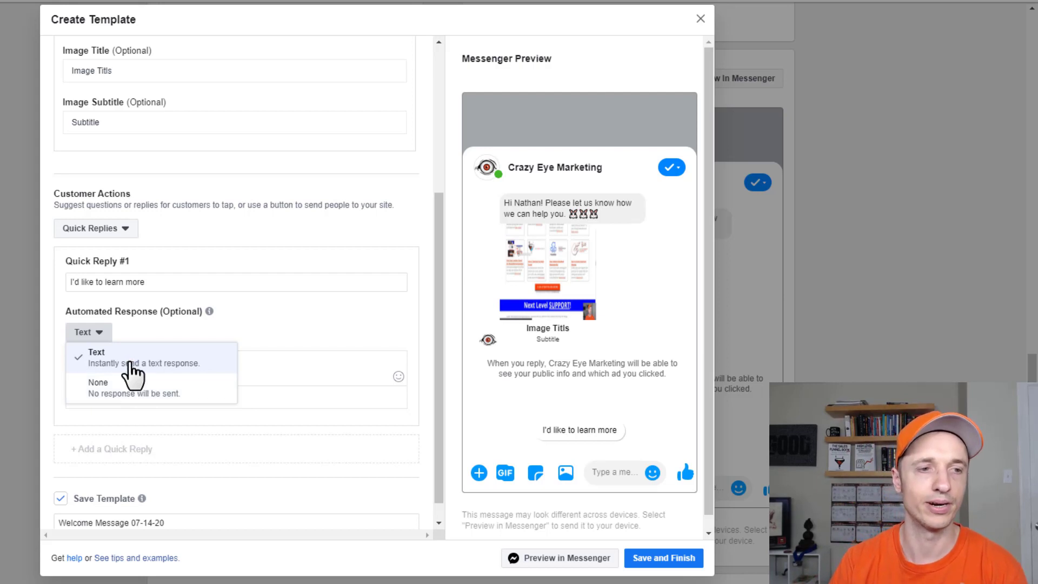
pyautogui.click(113, 359)
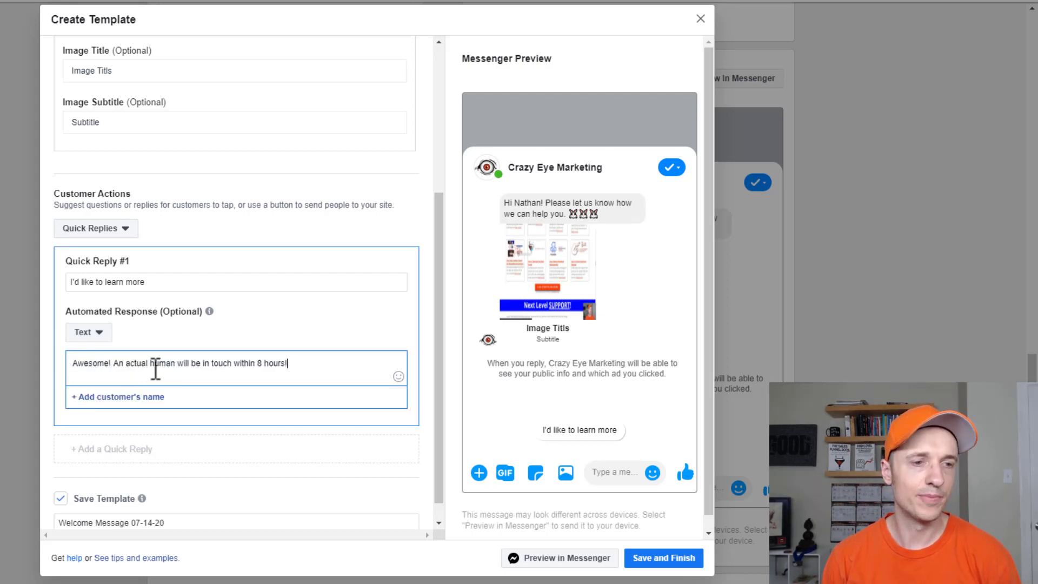
# - Add a second quick reply "I'm not interested!" with the automated text response "No probelem, we'll leave you alone!"
pyautogui.click(130, 461)
pyautogui.scroll(-3, 165, 440)
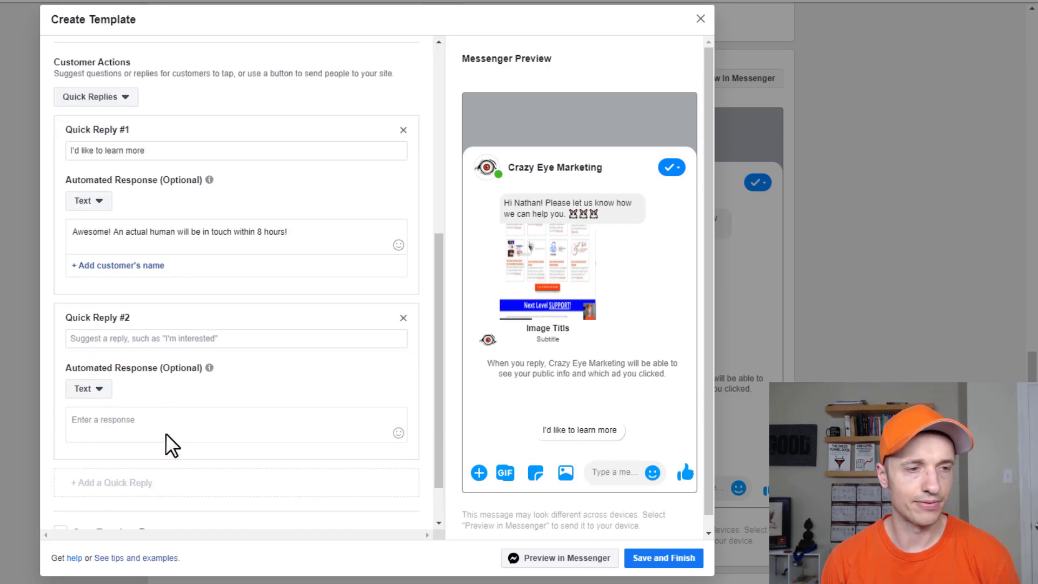
pyautogui.click(174, 333)
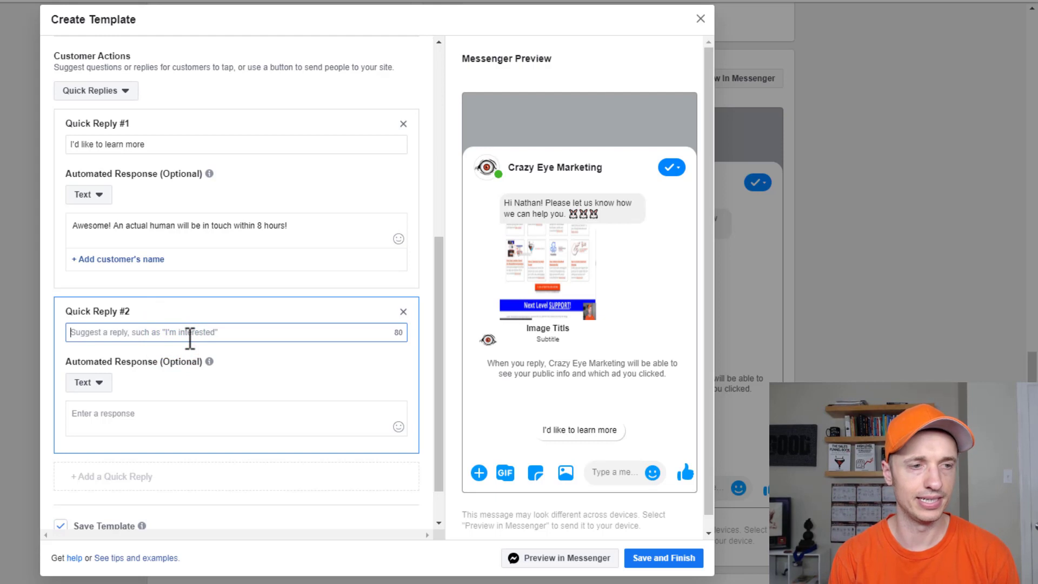
pyautogui.write("I'm not interested!")
pyautogui.click(183, 419)
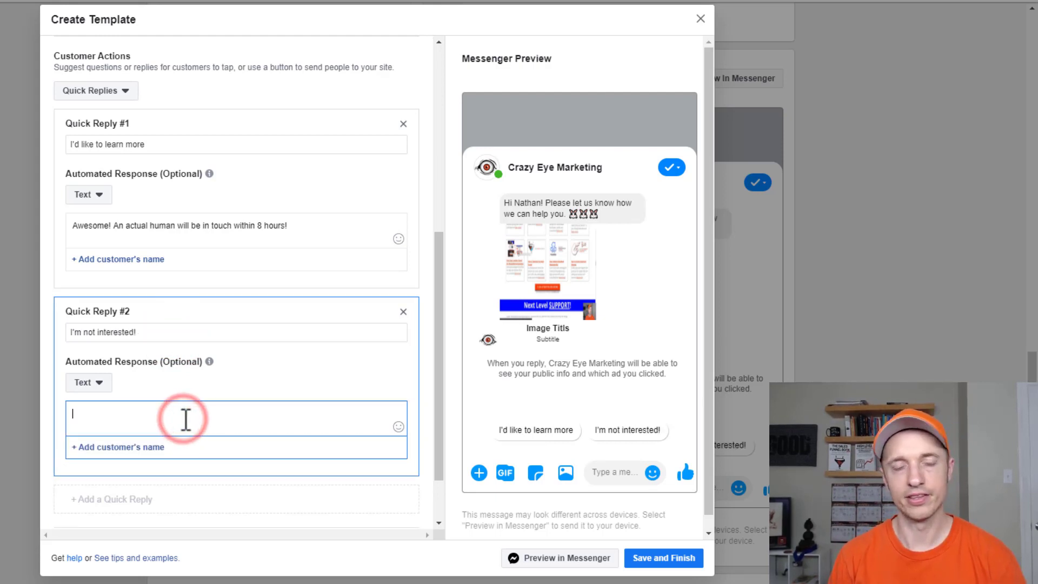
pyautogui.write("No probelem, we'll leave you alone!")
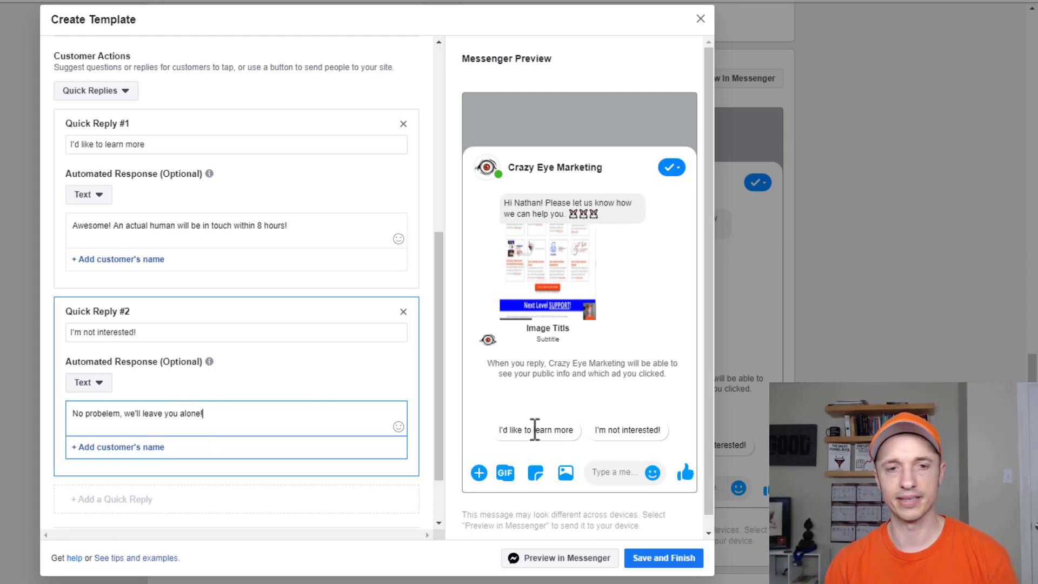
pyautogui.click(211, 227)
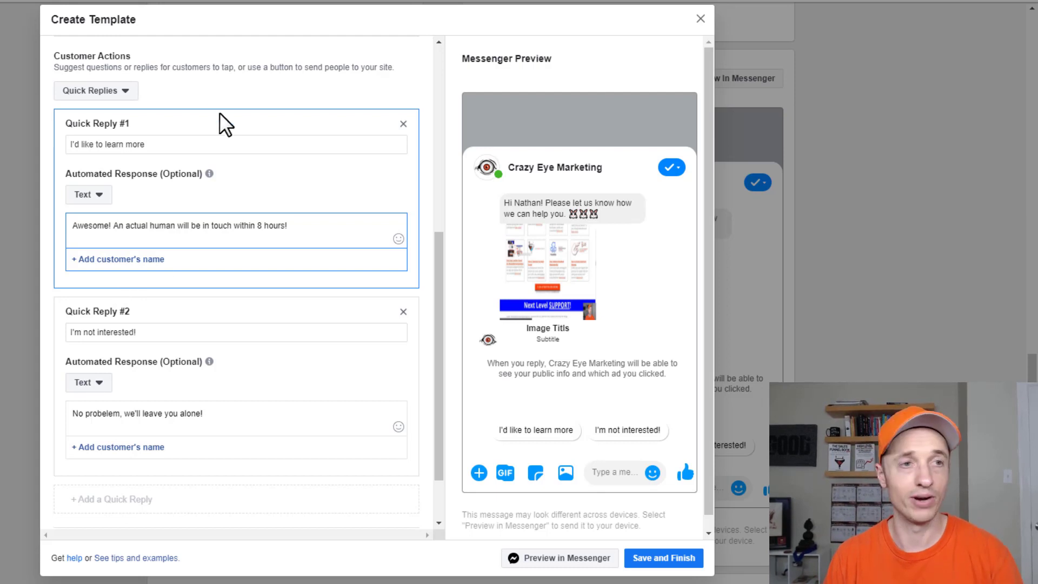
pyautogui.click(125, 92)
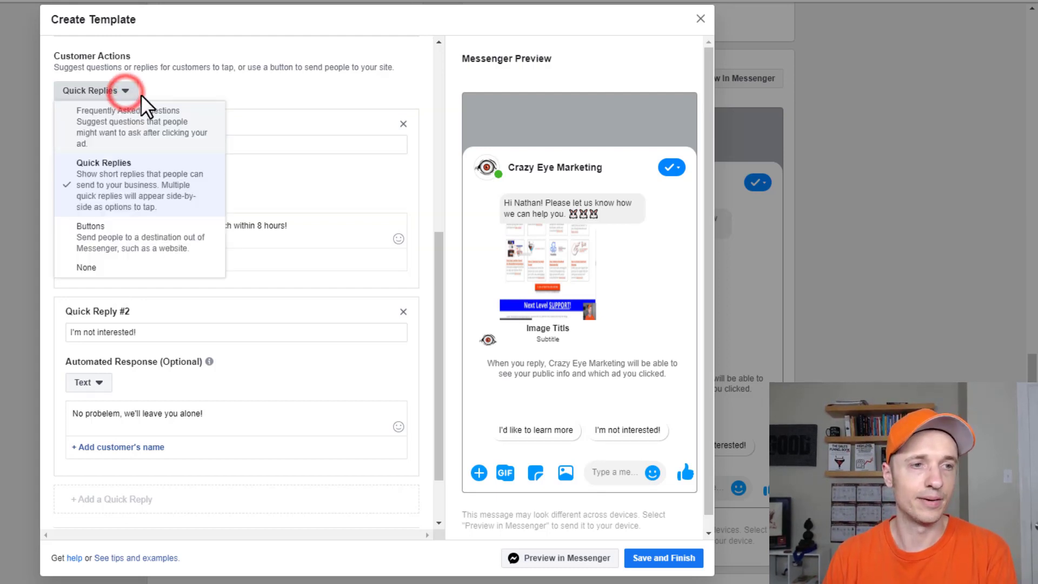
pyautogui.click(106, 246)
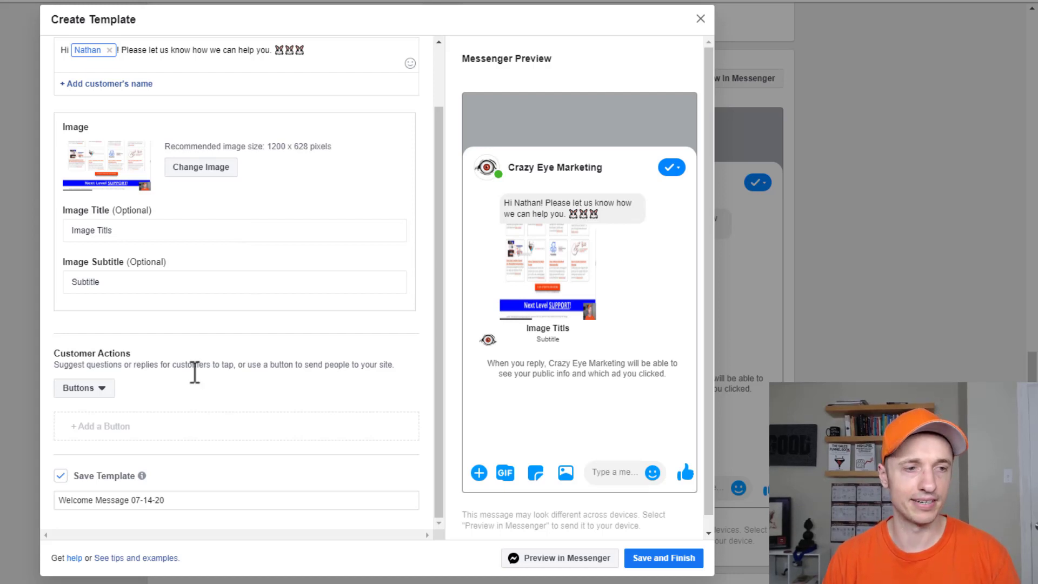
pyautogui.scroll(-1, 195, 371)
pyautogui.click(122, 412)
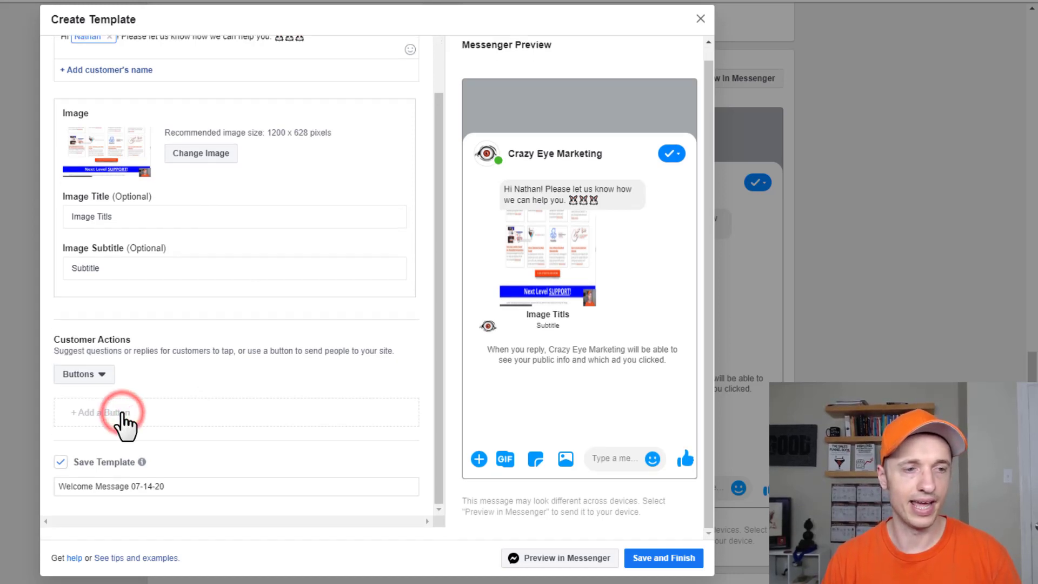
pyautogui.click(149, 345)
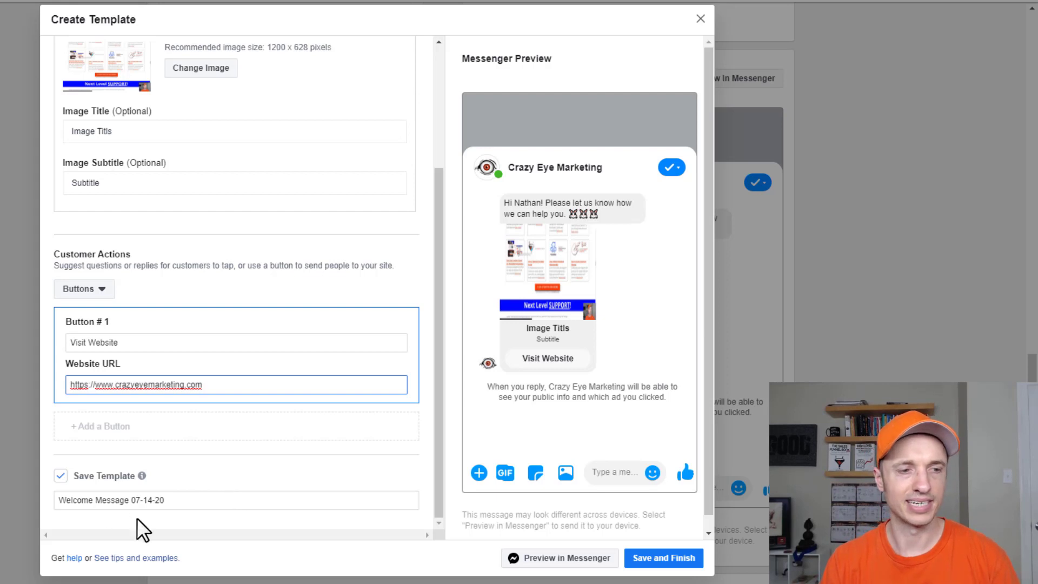
pyautogui.click(679, 560)
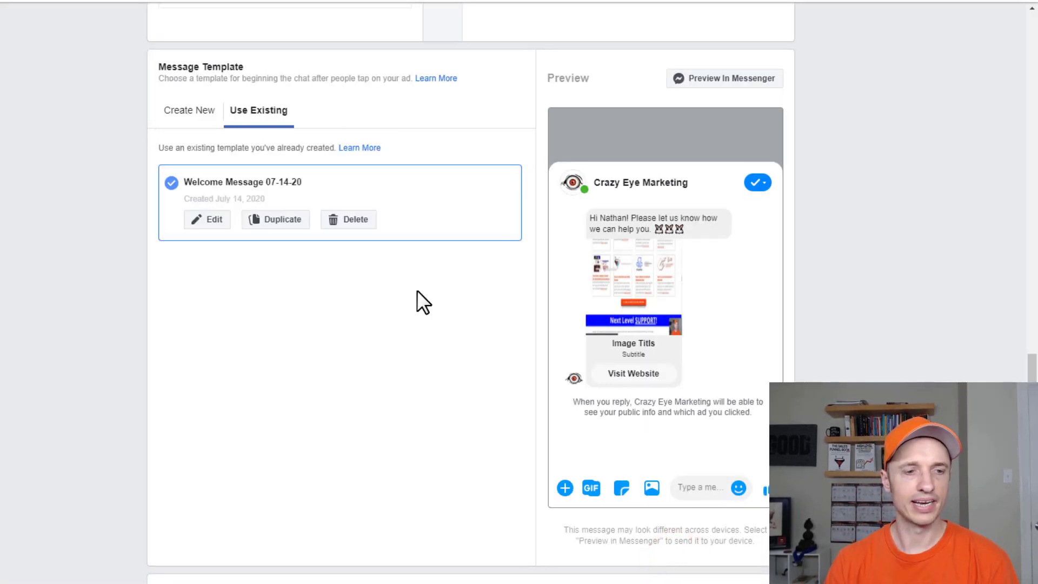
pyautogui.scroll(-7, 416, 297)
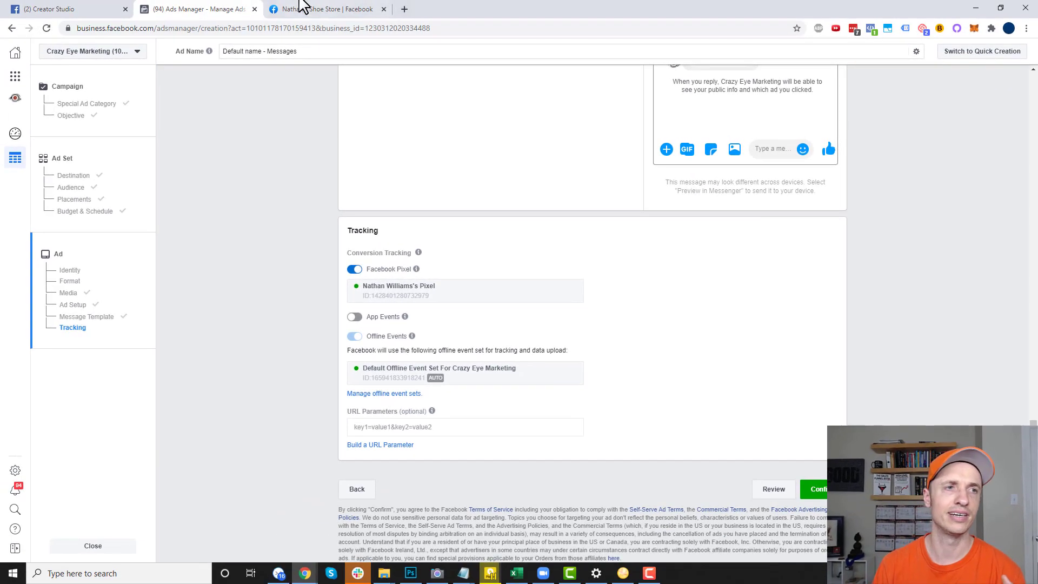
# - Switch to the shoe store's Facebook Page and view the Messenger messages in its inbox
pyautogui.click(313, 9)
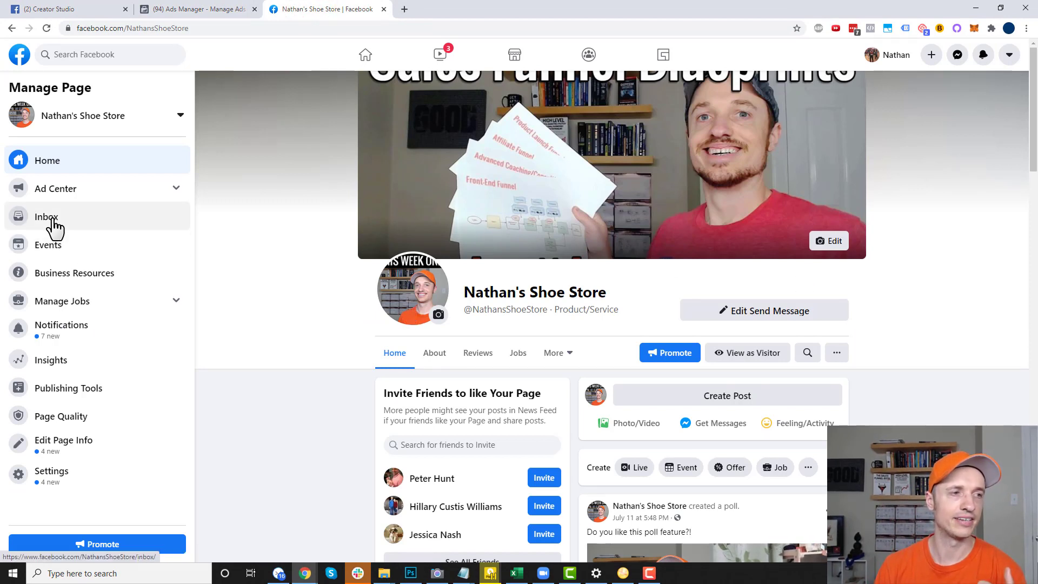
pyautogui.click(71, 220)
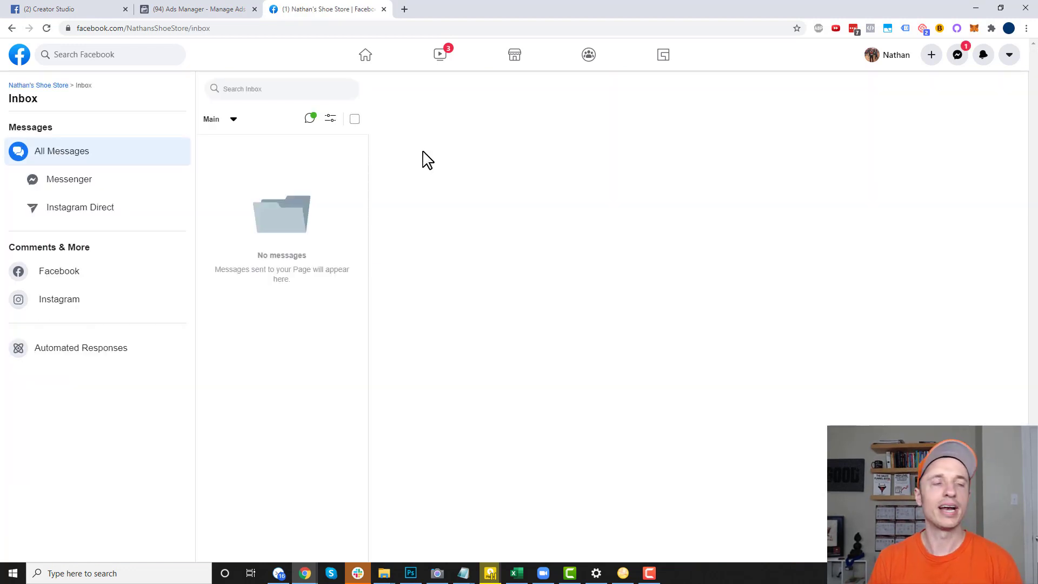
pyautogui.click(100, 178)
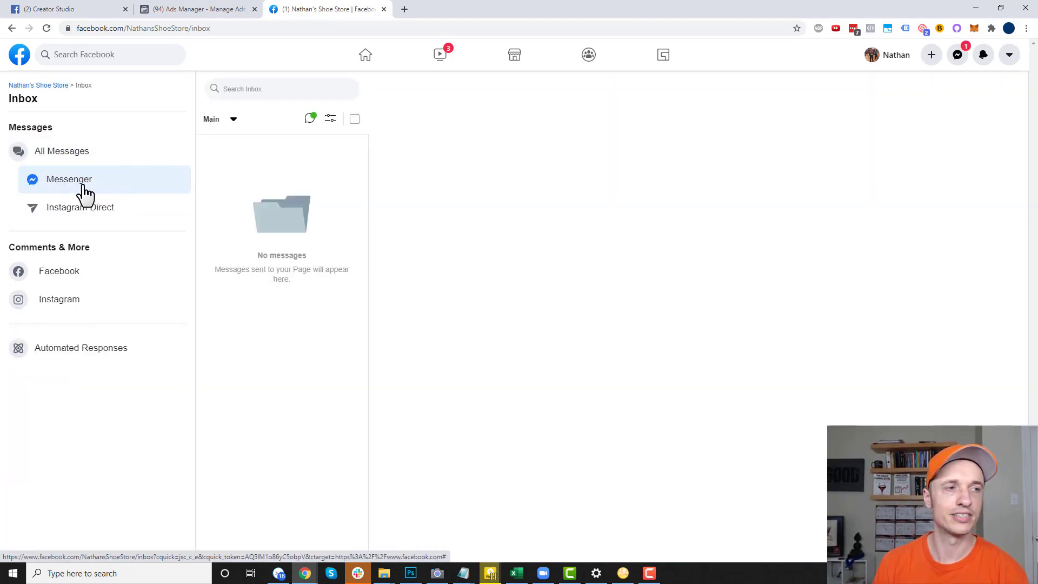